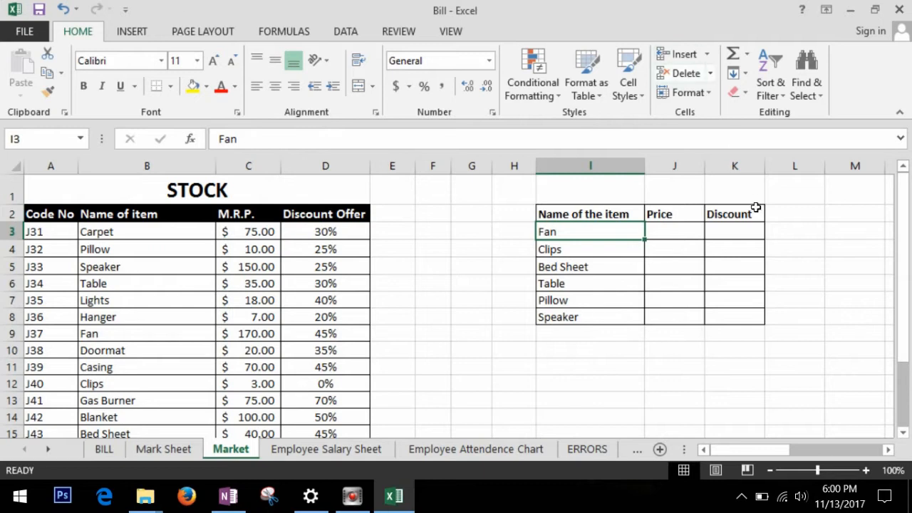
- Compare the empty Price and Discount cells for Fan in the item table with the Fan row of the STOCK table
left_click(675, 233)
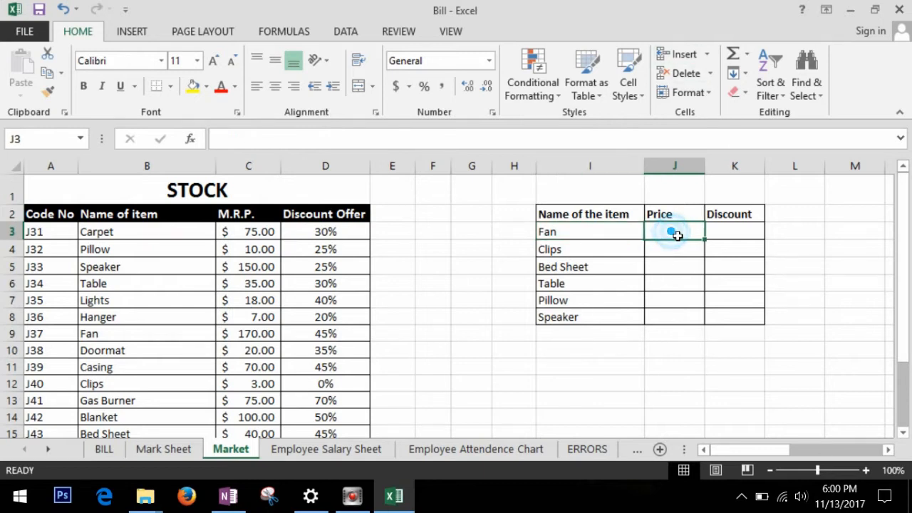
left_click(746, 235)
left_click(126, 230)
left_click_drag(126, 240, 186, 305)
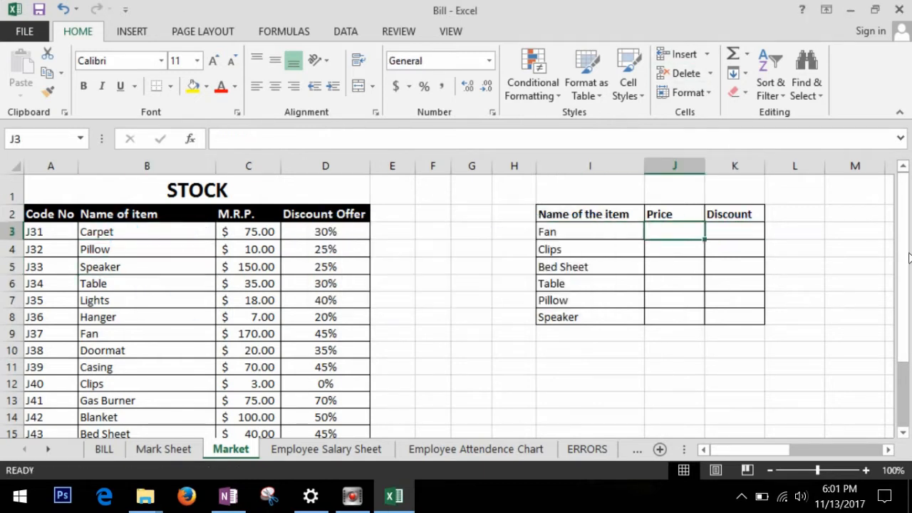
left_click(672, 232)
left_click(594, 239)
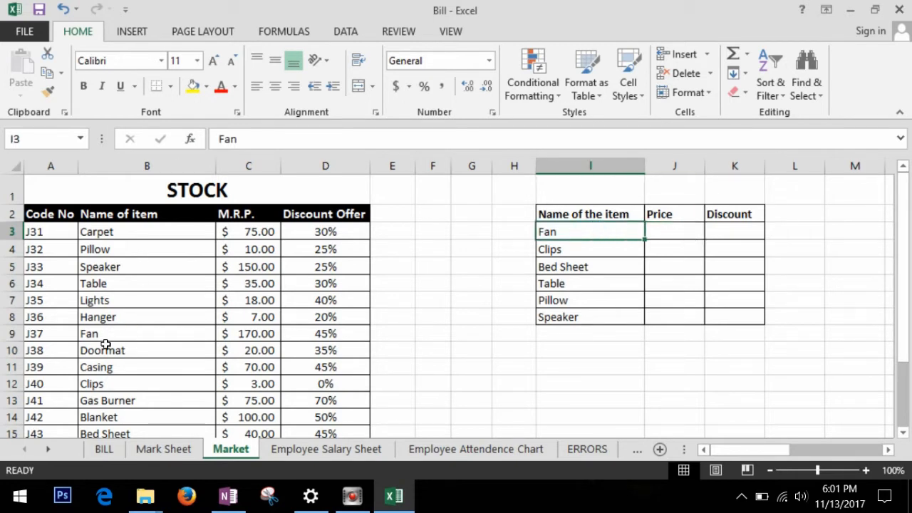
left_click(164, 336)
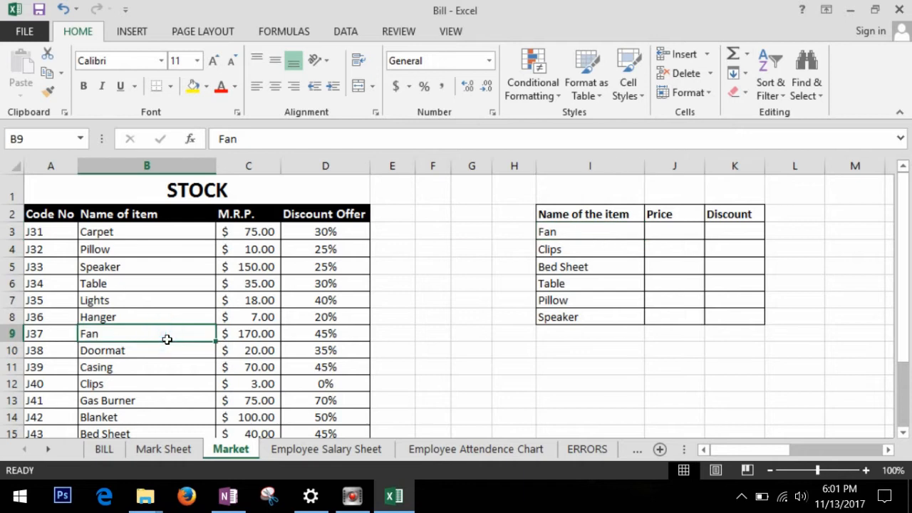
left_click(250, 341)
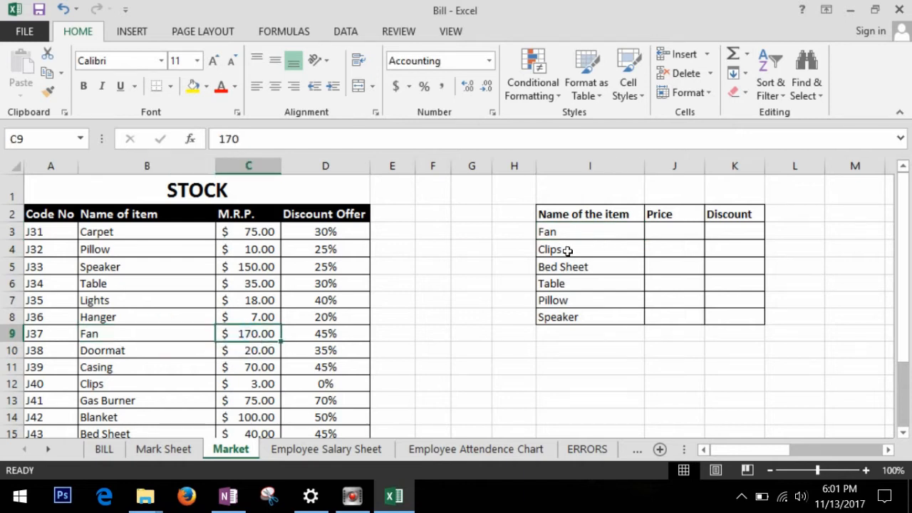
- Enter 170 as the price and 45% as the discount for Fan by hand, and undo both entries
left_click(697, 236)
type("170")
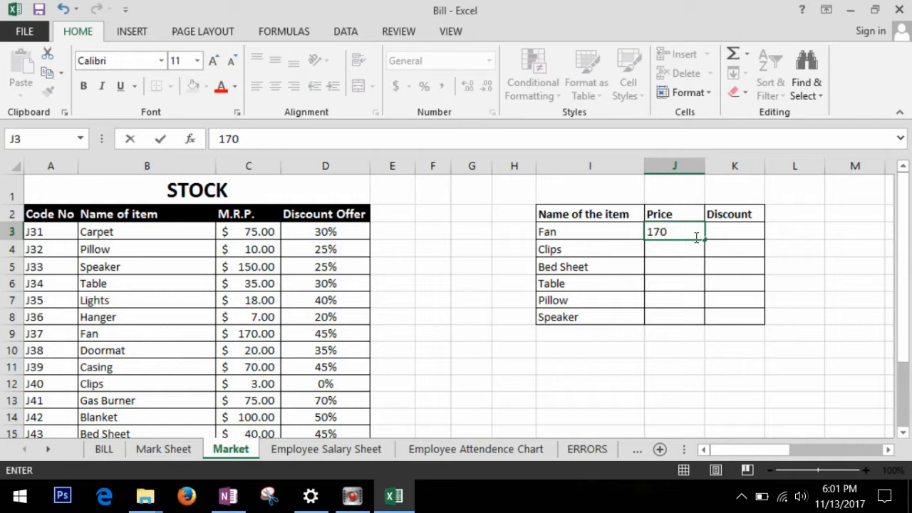
key("Tab")
type("45")
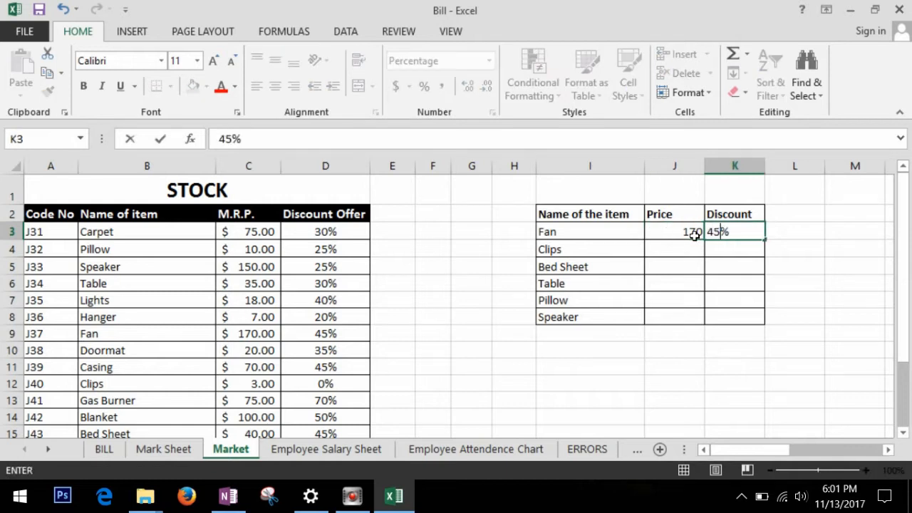
left_click(811, 268)
key("ctrl+z")
key("ctrl+z")
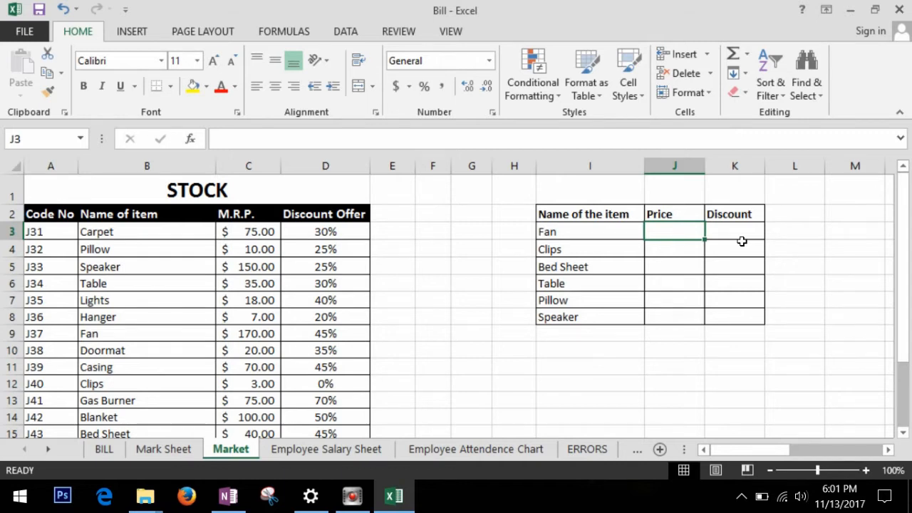
- Enter =VLOOKUP(I3,B3:D15,2,FALSE) in J3 to look up the price of Fan in the STOCK table
type("=vl")
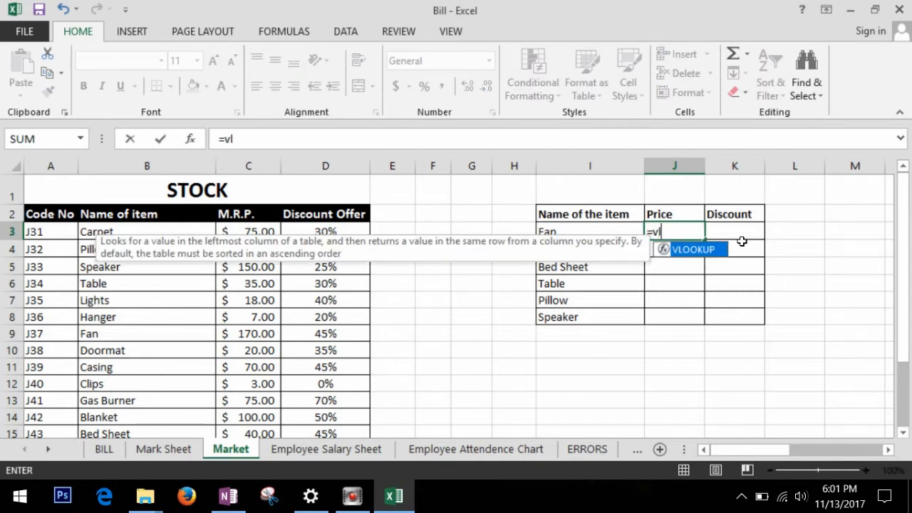
key("Tab")
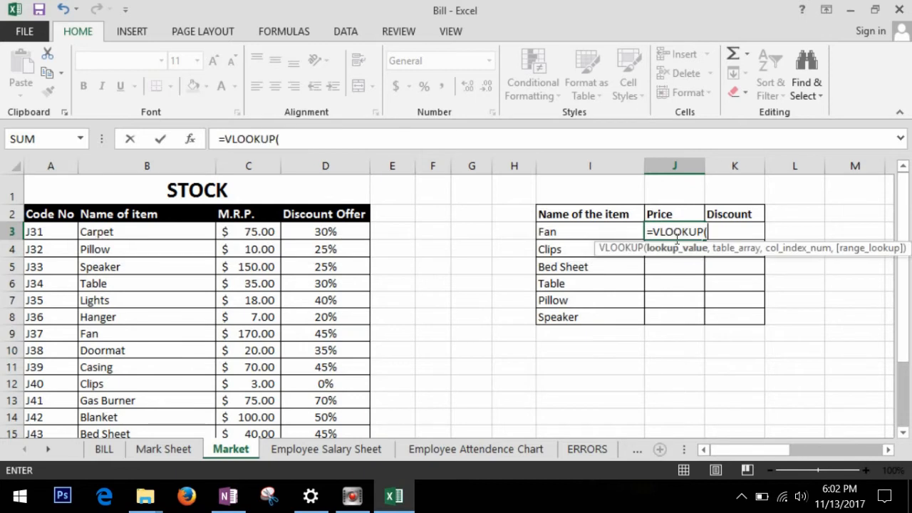
left_click(591, 234)
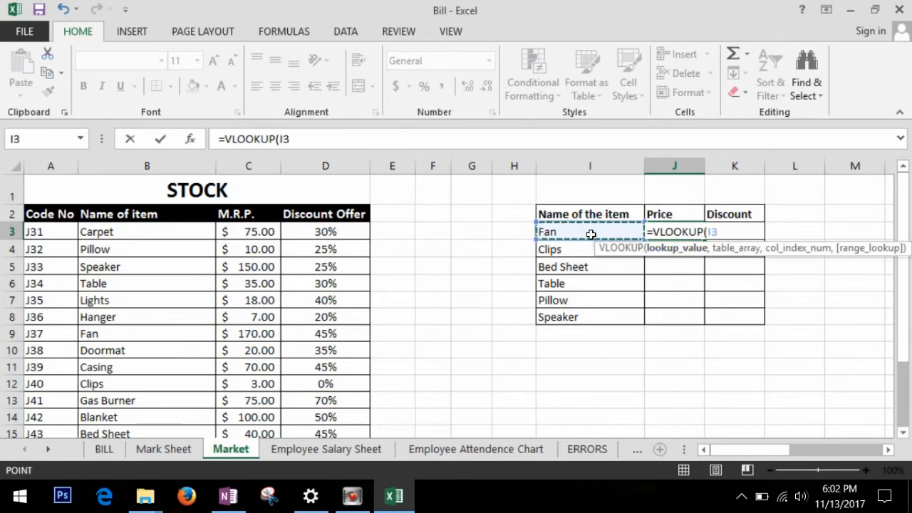
type(",")
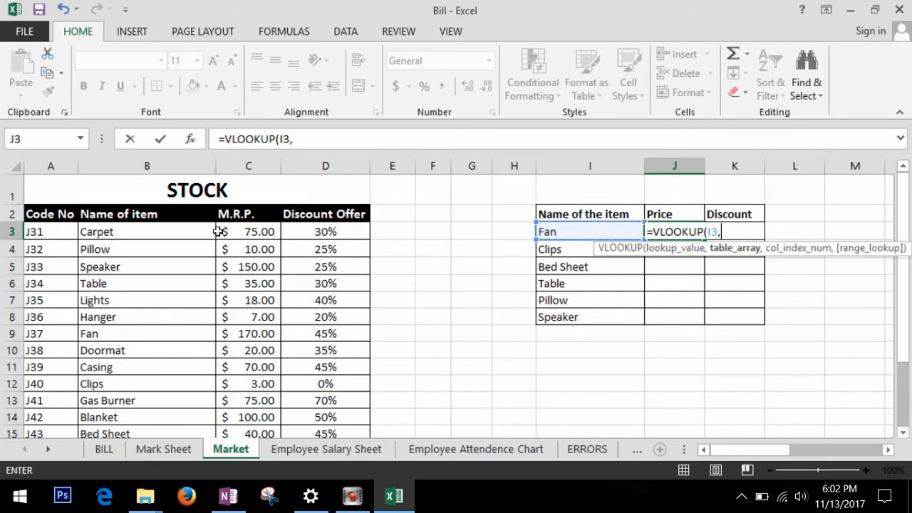
left_click_drag(148, 230, 356, 385)
scroll(436, 354, "up", 1)
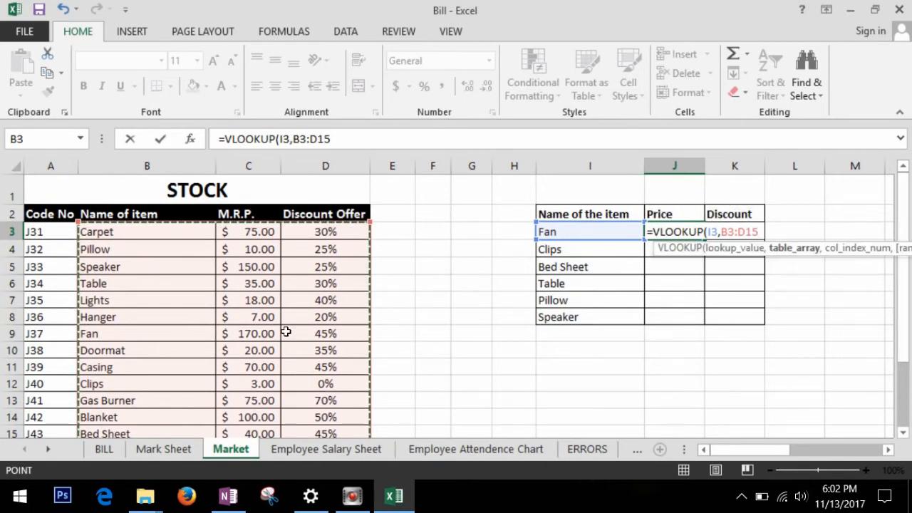
type(",2")
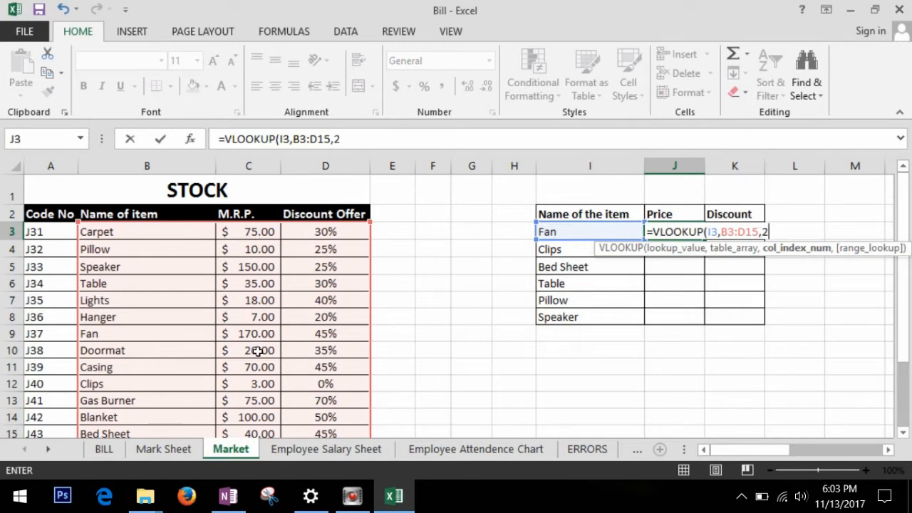
type(",")
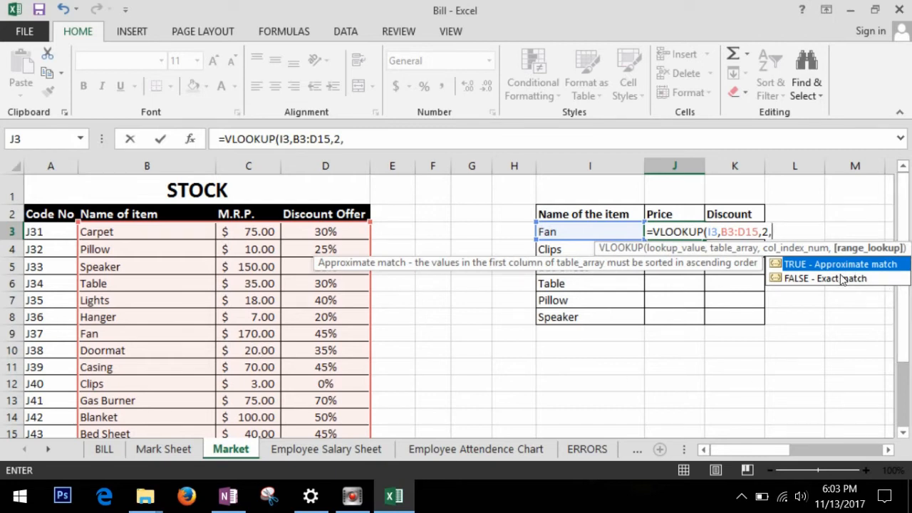
type("false)")
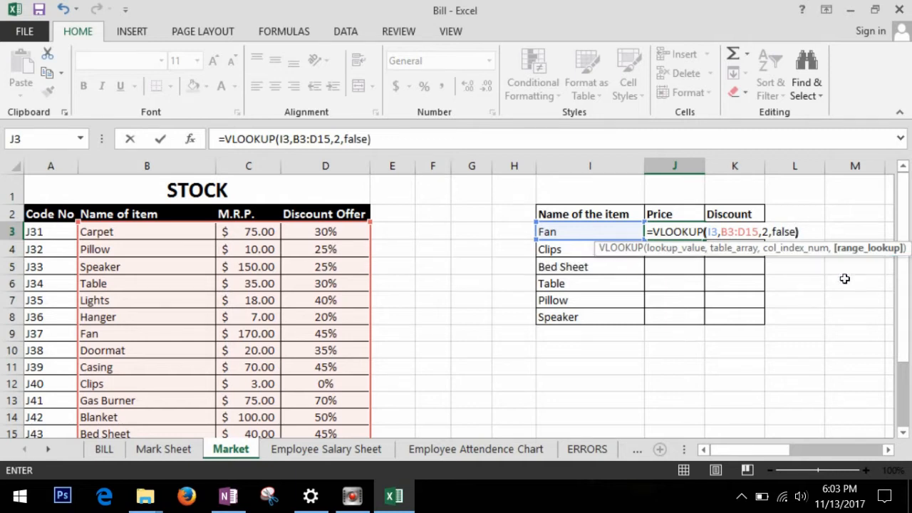
key("Return")
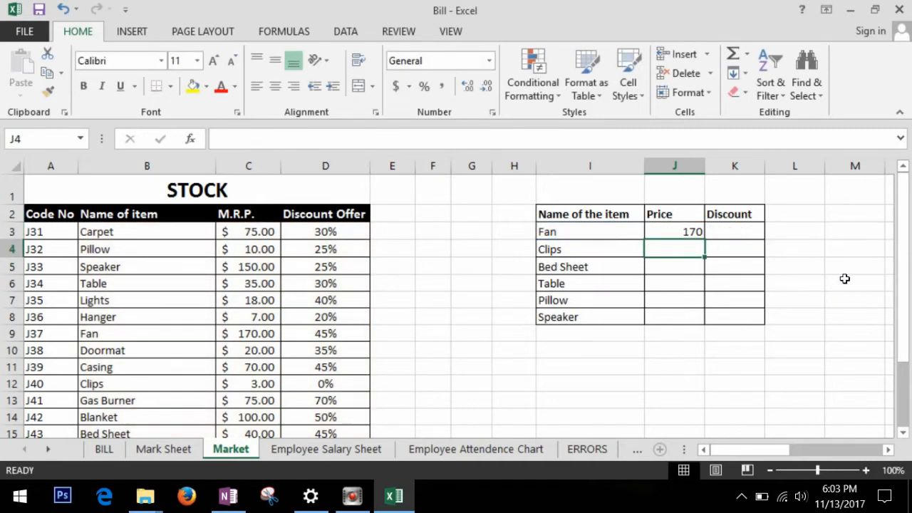
- Fill the relative-reference price formula from J3 down to J8
left_click(681, 244)
left_click(687, 233)
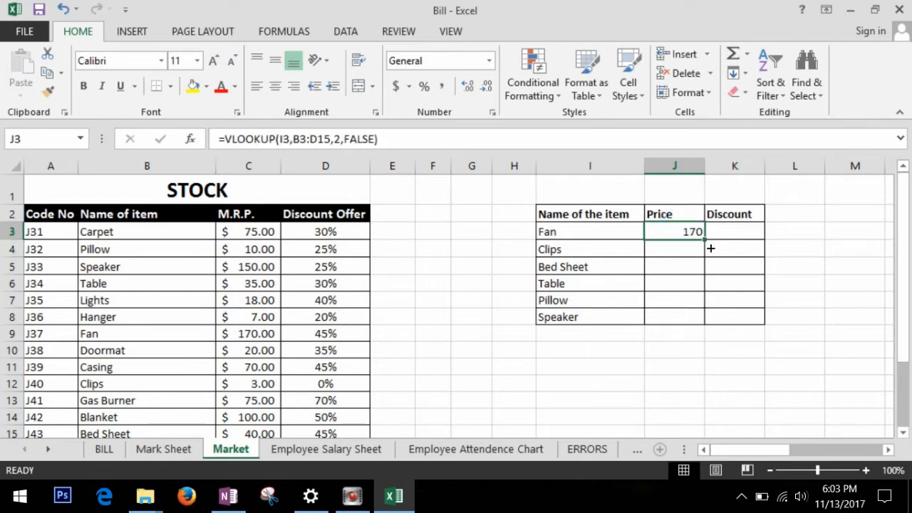
left_click_drag(710, 244, 710, 327)
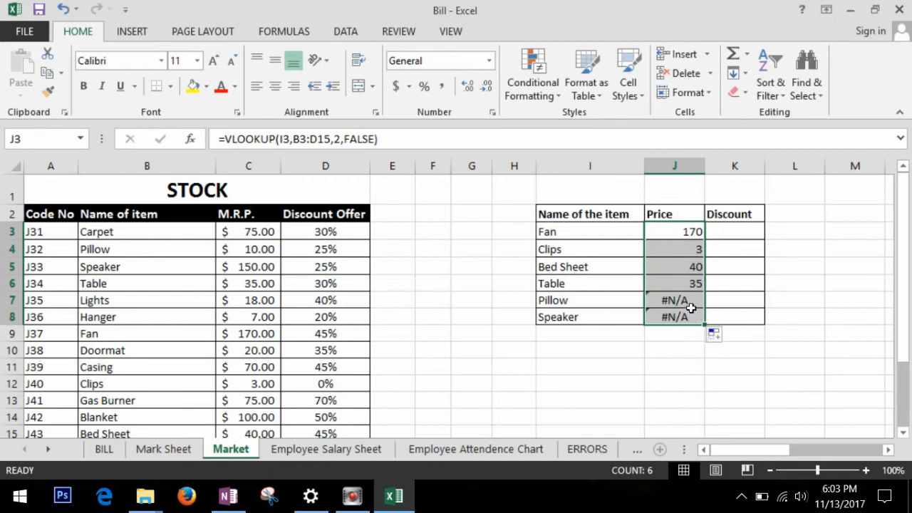
- Examine the table range in the Fan and Pillow price formulas against the STOCK rows from Carpet to Bed Sheet
left_click(691, 305)
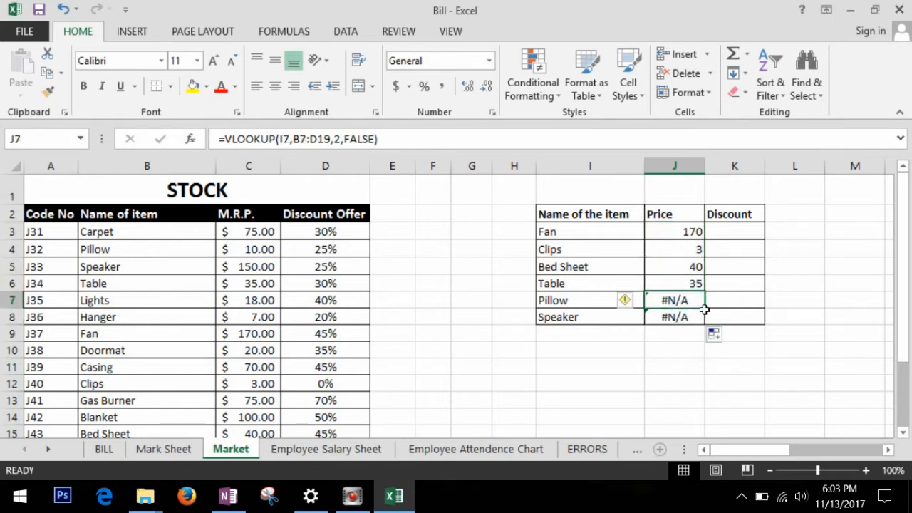
left_click(689, 237)
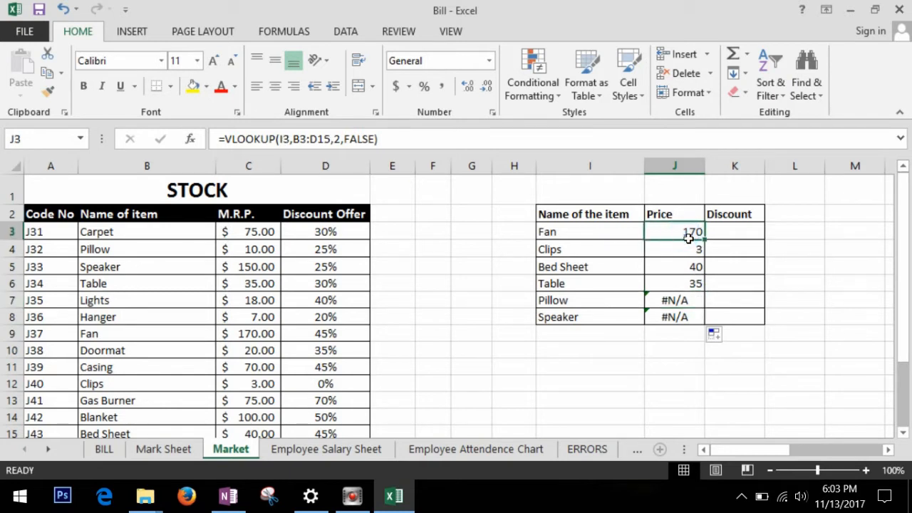
double_click(300, 139)
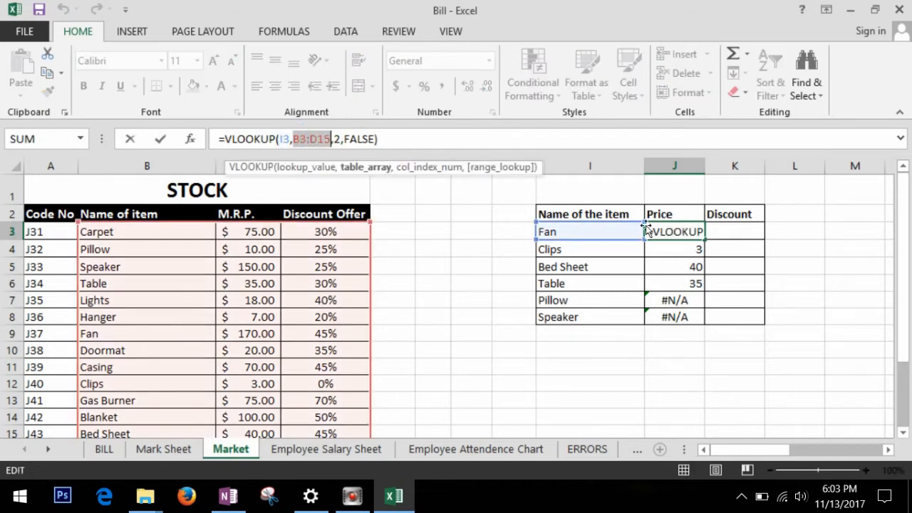
key("Return")
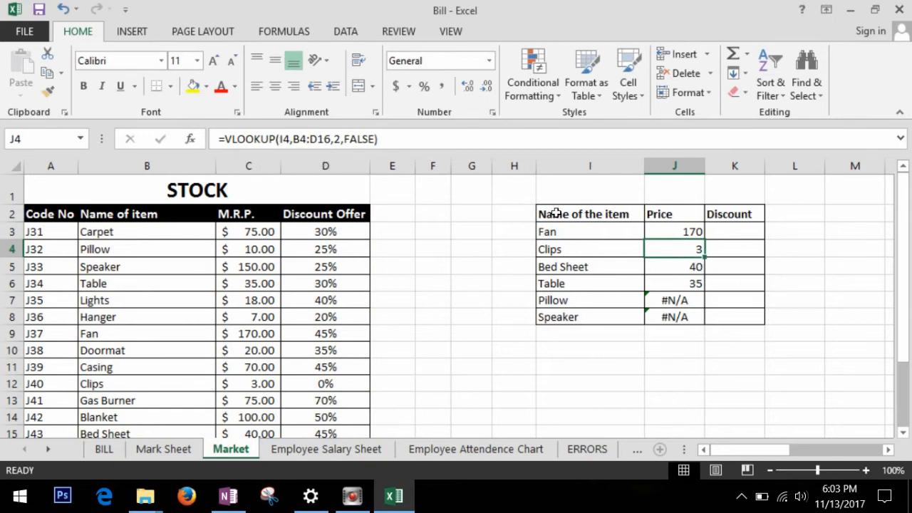
left_click(683, 304)
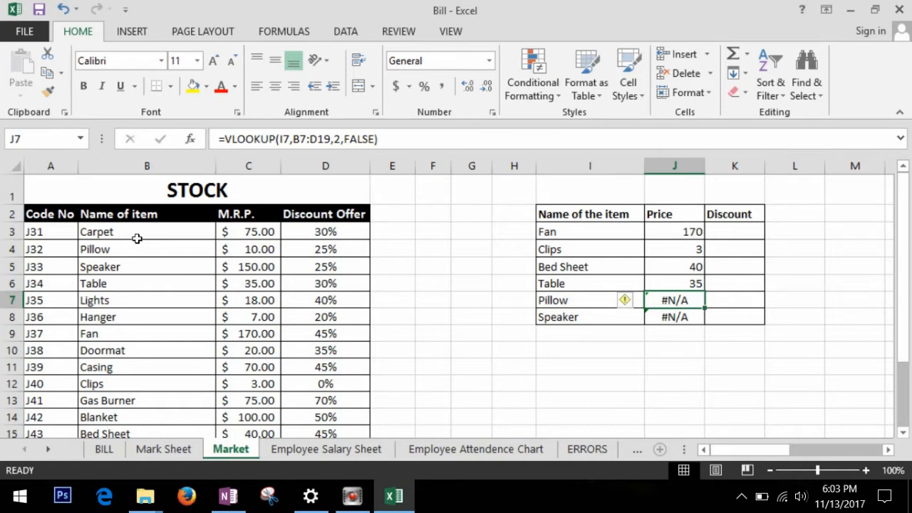
left_click_drag(135, 237, 316, 403)
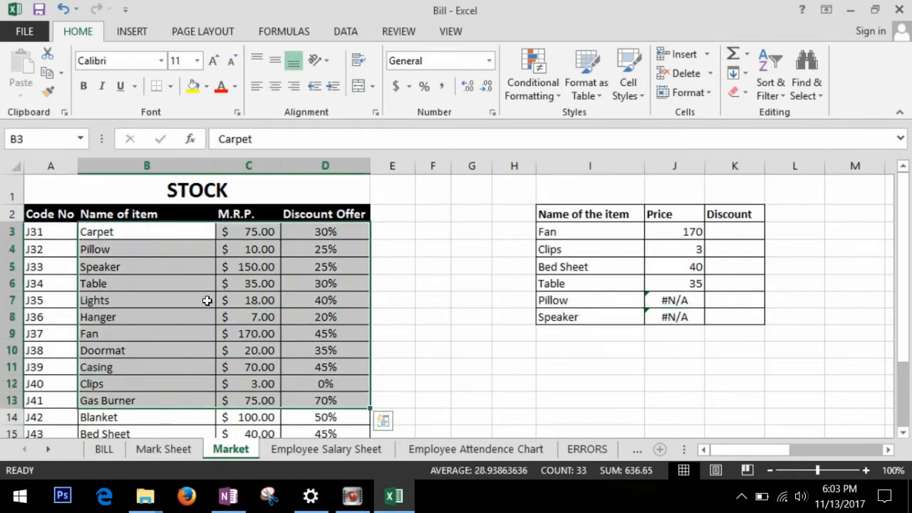
left_click(151, 234)
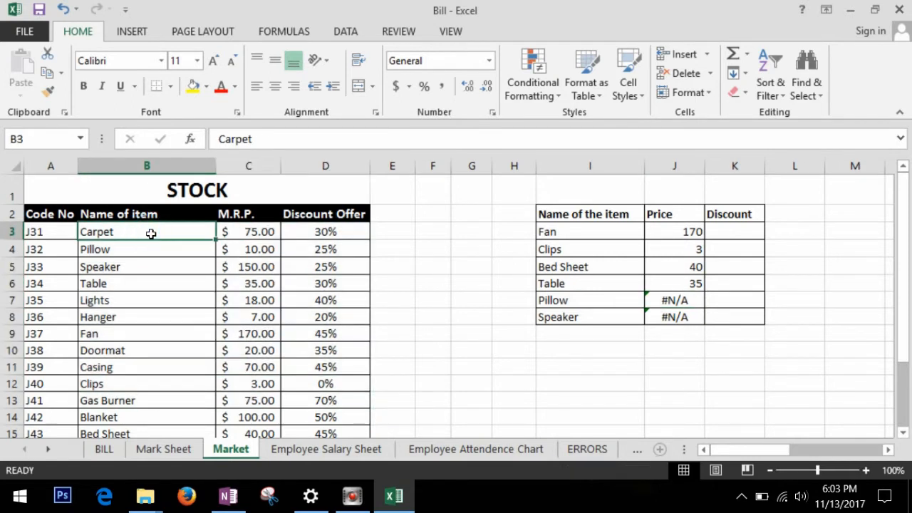
scroll(151, 234, "down", 1)
left_click(157, 371)
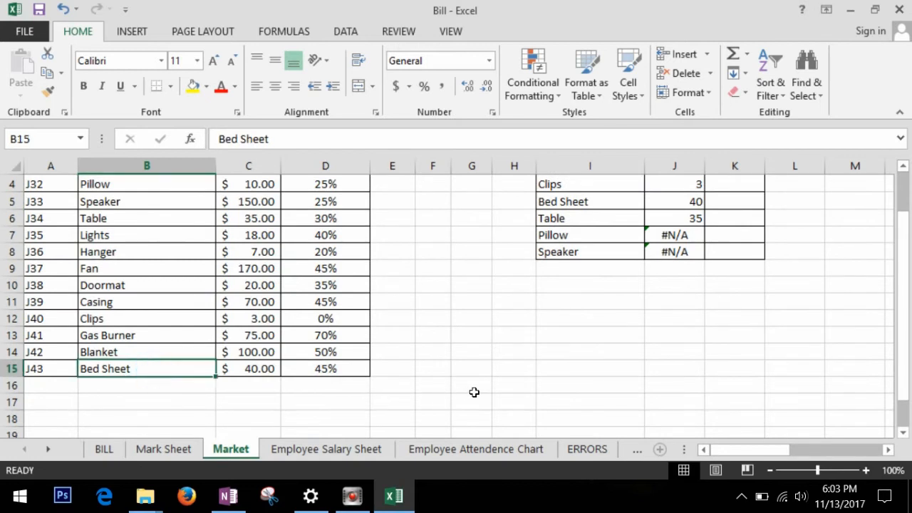
scroll(472, 392, "up", 1)
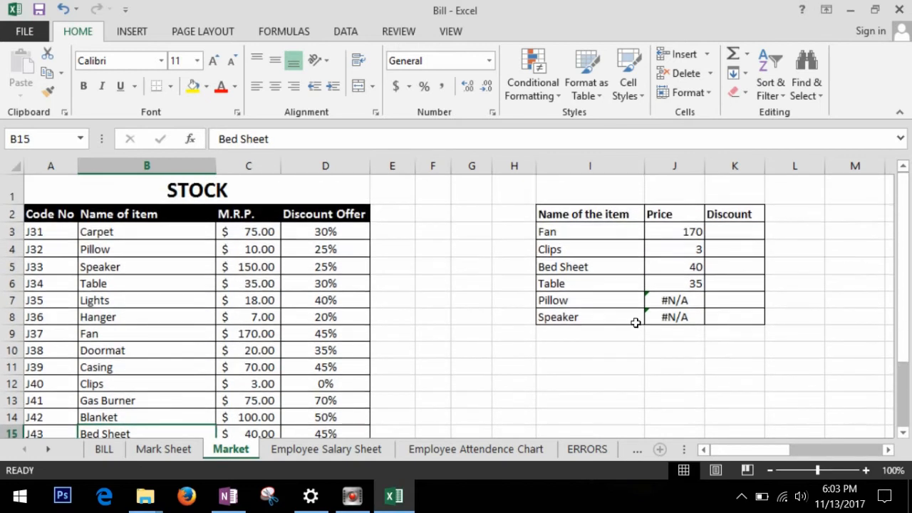
- Make the table range in the J3 formula absolute as $B$3:$D$15
left_click(684, 234)
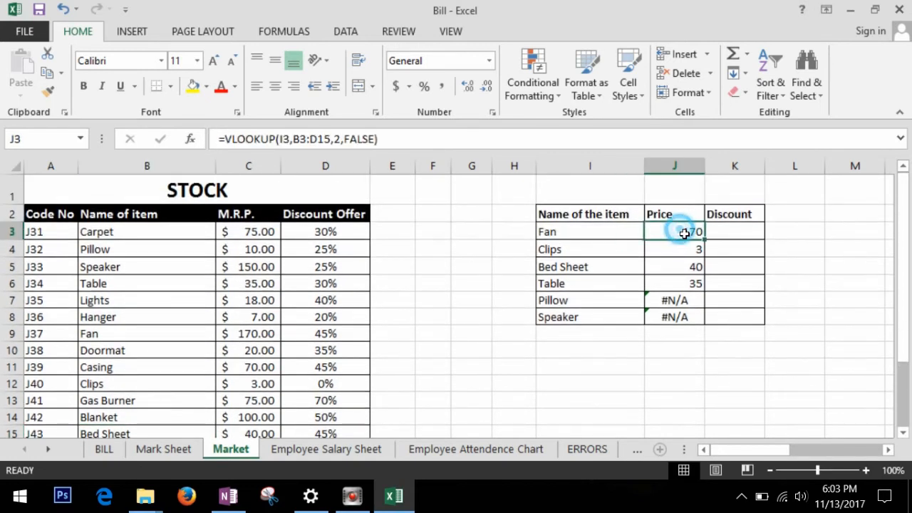
left_click(294, 140)
type("$")
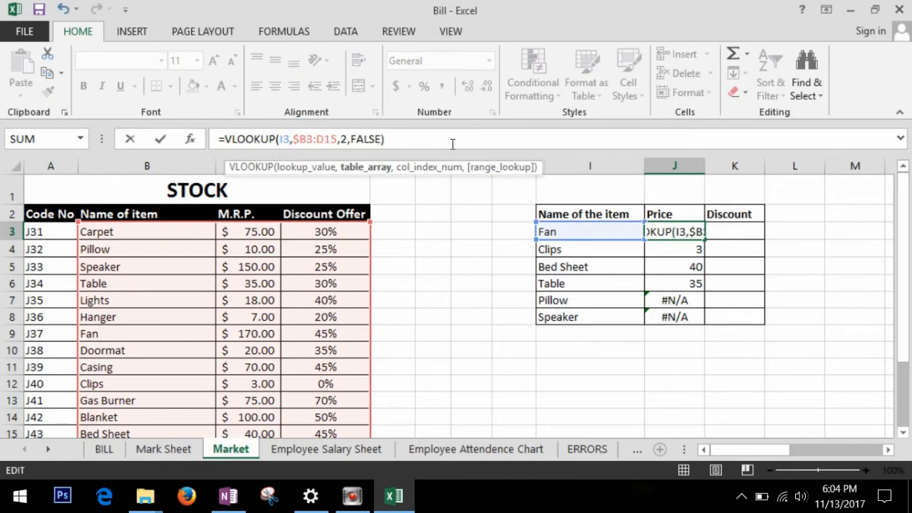
key("Right")
type("$B")
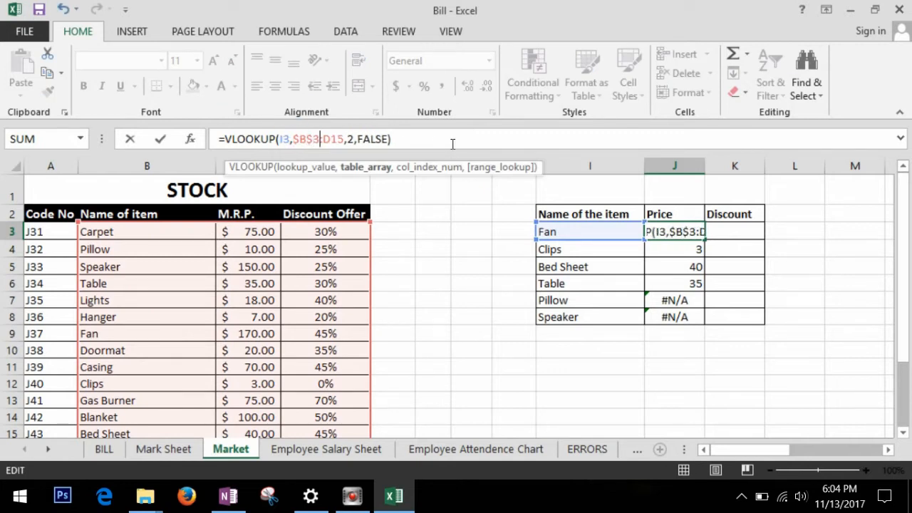
type("$")
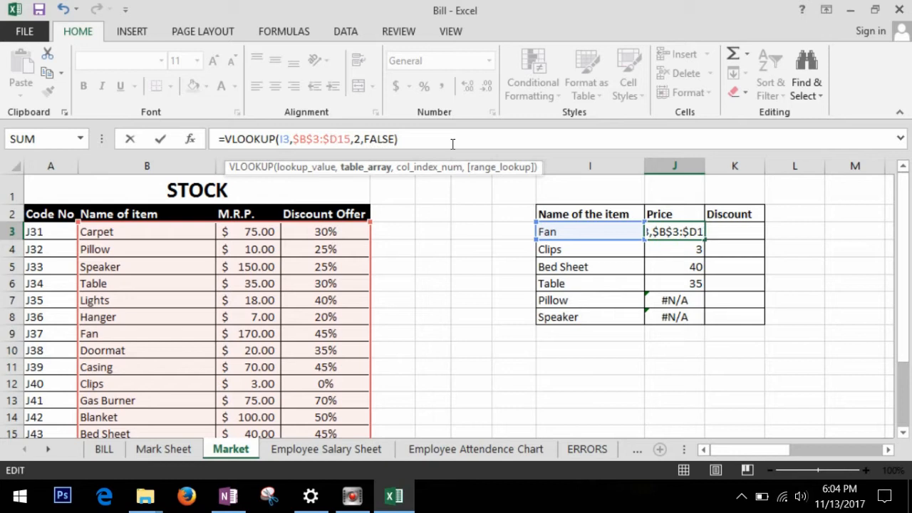
key("Right")
type("$")
key("Return")
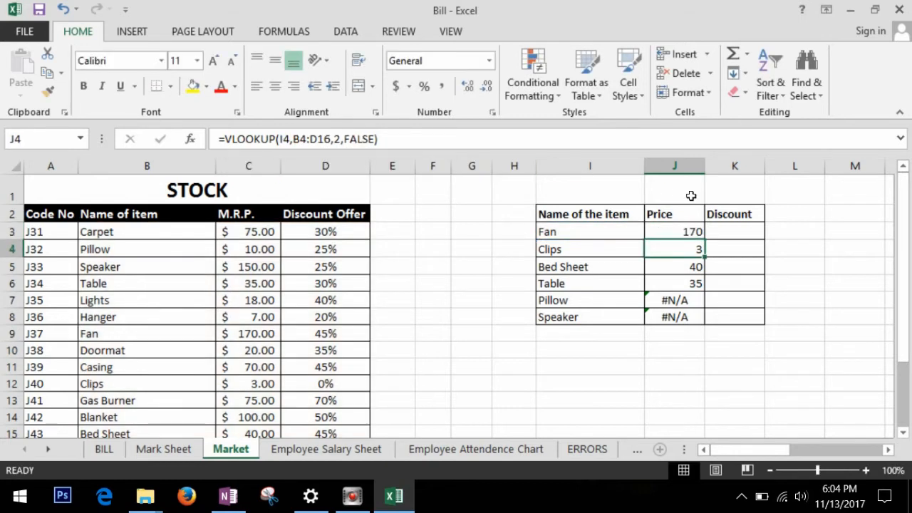
- Fill the absolute-range price formula from J3 down to J8 and check the table range in the copied formulas
left_click(692, 238)
left_click_drag(704, 241, 709, 332)
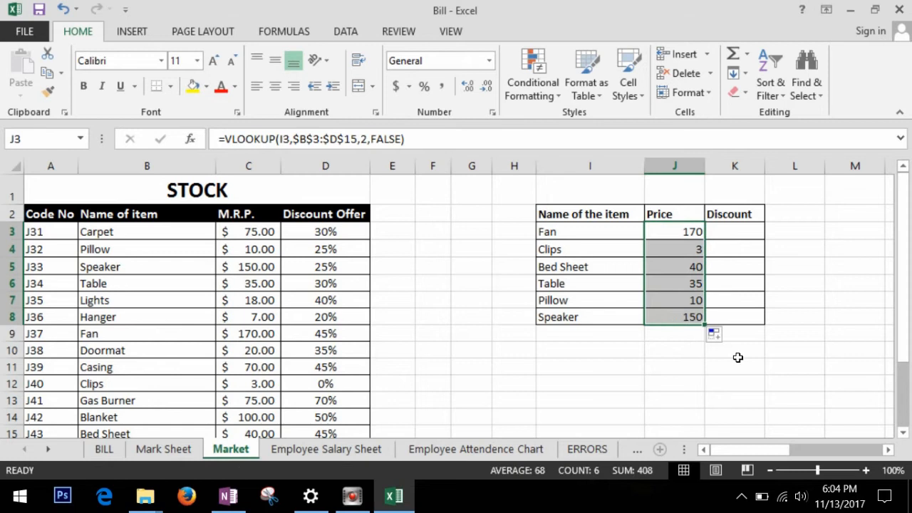
left_click(682, 300)
left_click(682, 282)
left_click(685, 266)
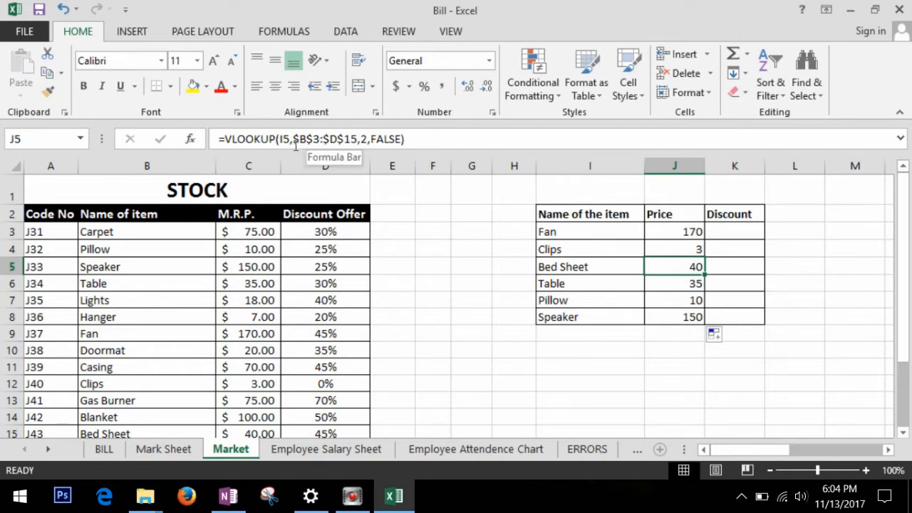
left_click(605, 234)
left_click(605, 253)
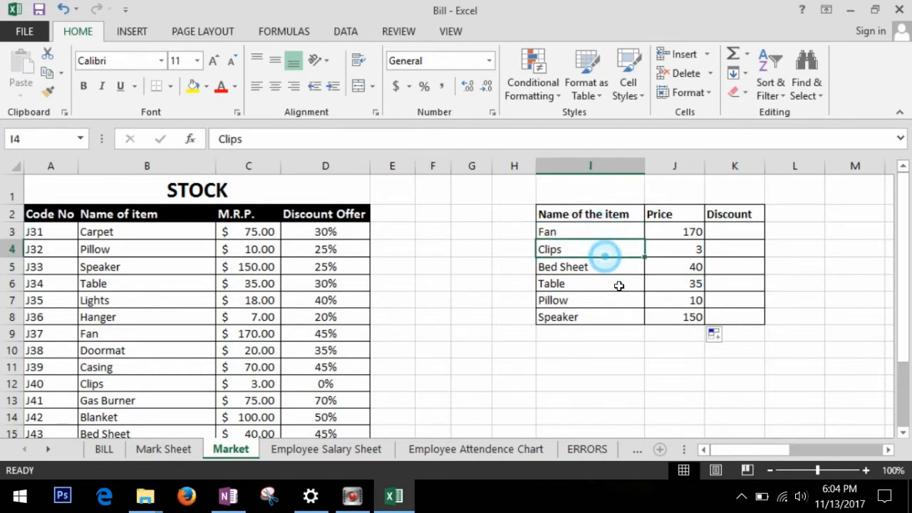
left_click(617, 285)
- Start a VLOOKUP formula in K3 with lookup value I3 and the STOCK range B3:D15 as the table array
left_click(735, 237)
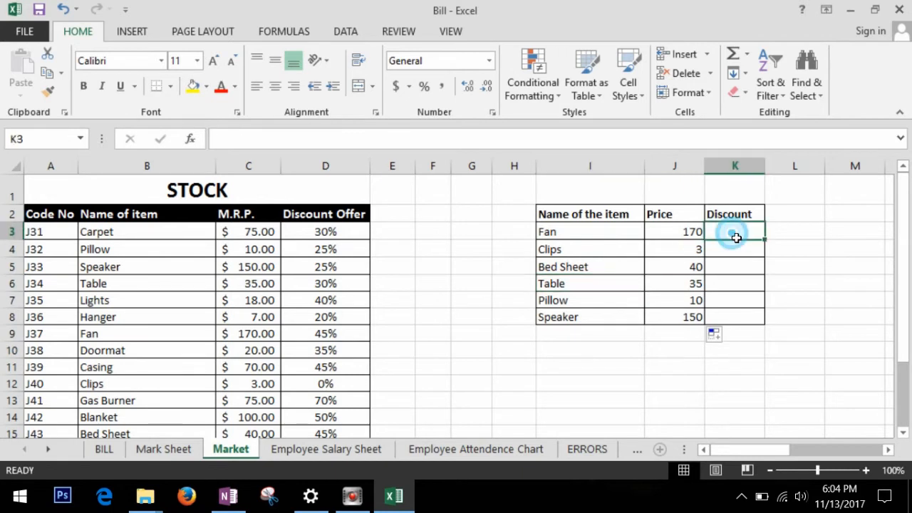
type("=vl")
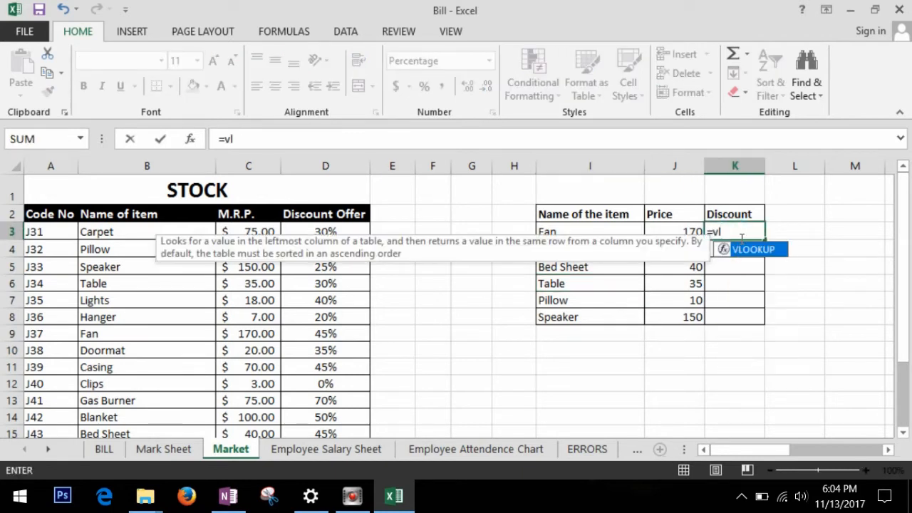
key("Tab")
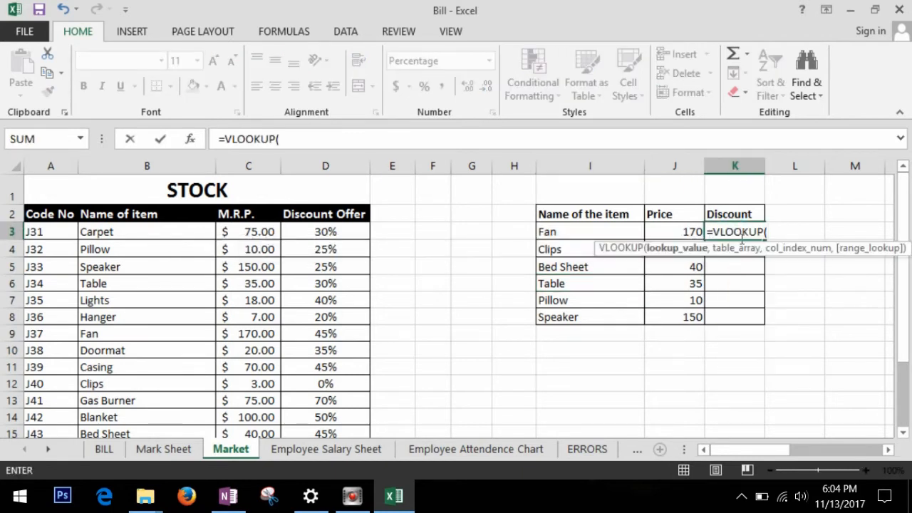
left_click(591, 236)
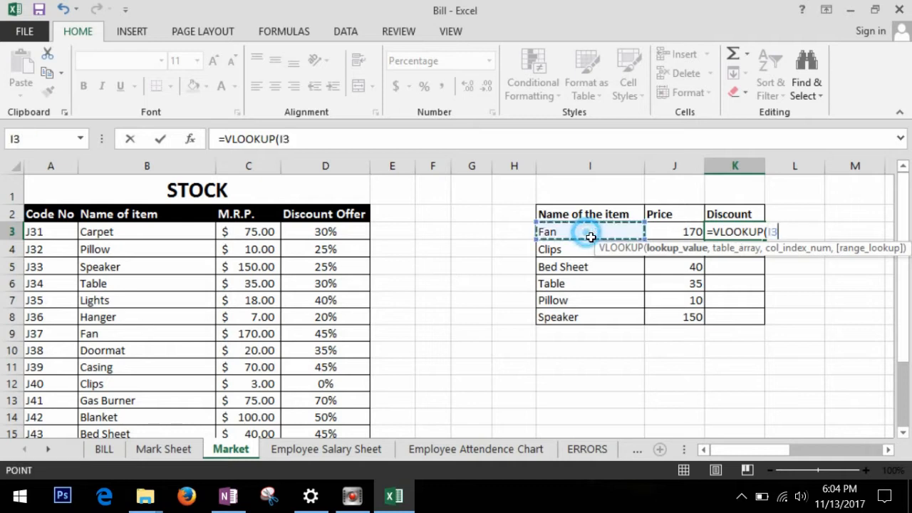
type(",")
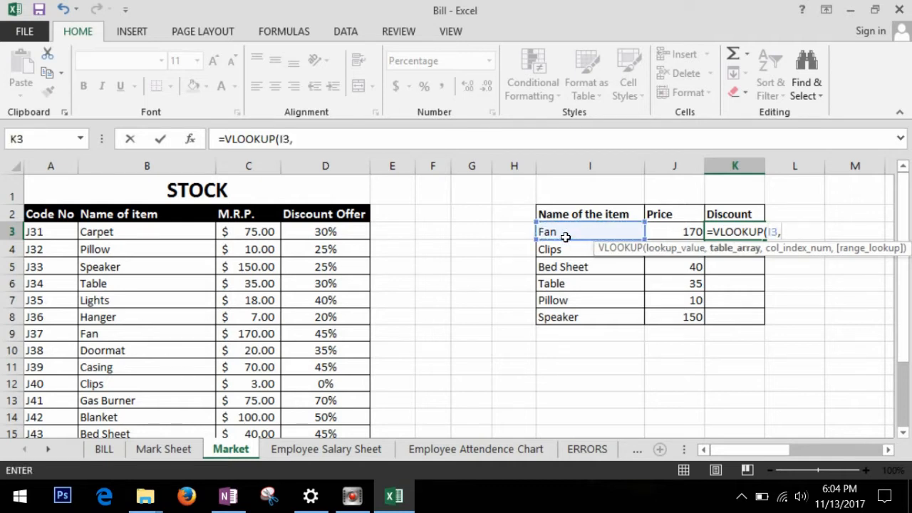
left_click_drag(112, 233, 354, 405)
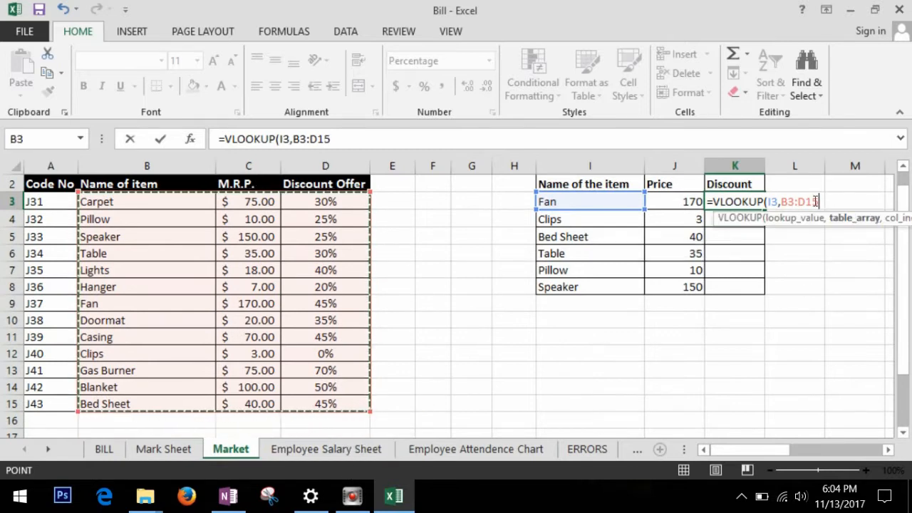
- Make the table range in the K3 formula absolute as $B$3:$D$15
left_click(785, 203)
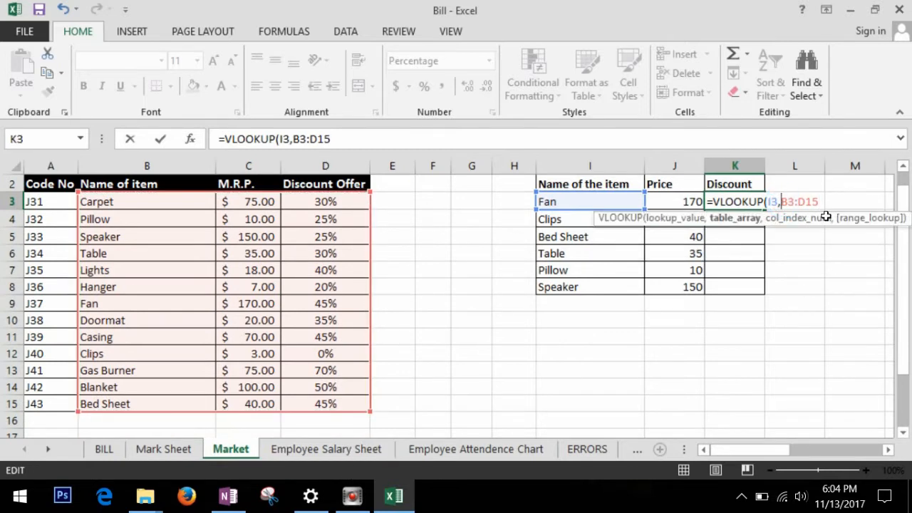
type("$B")
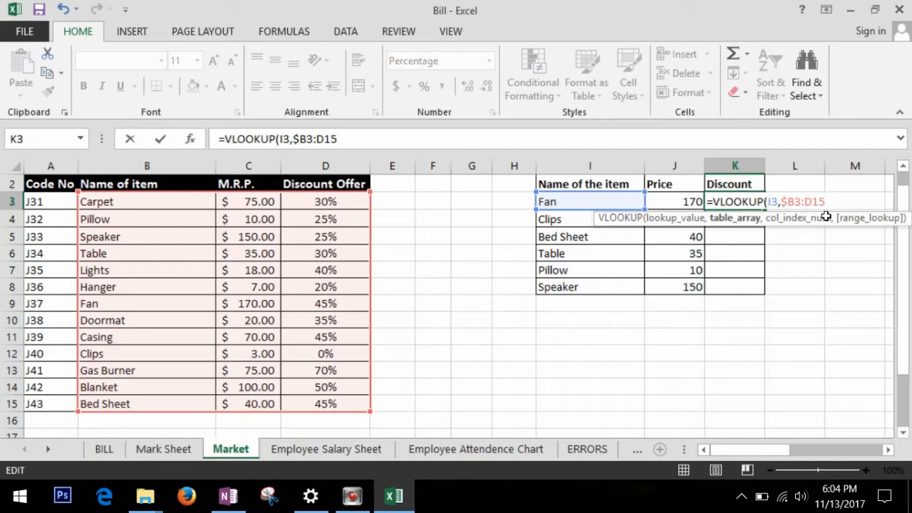
type("$3:$D")
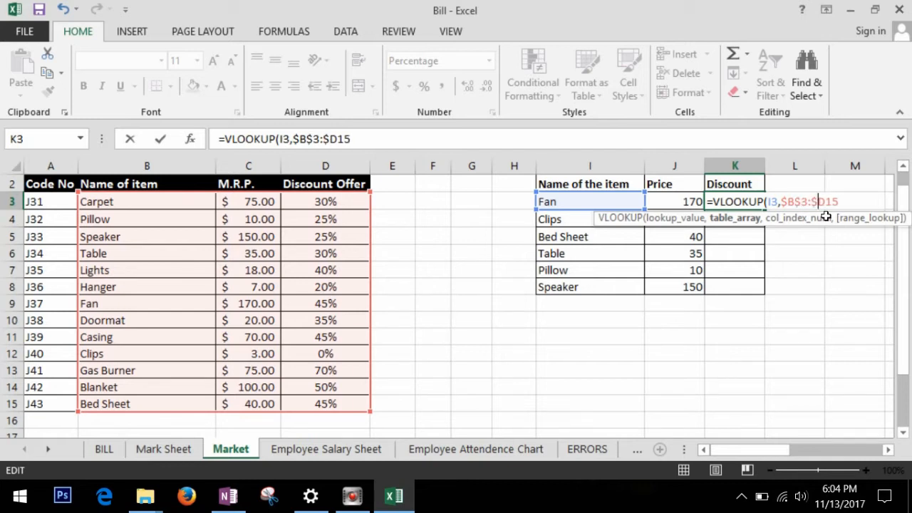
type("$15,")
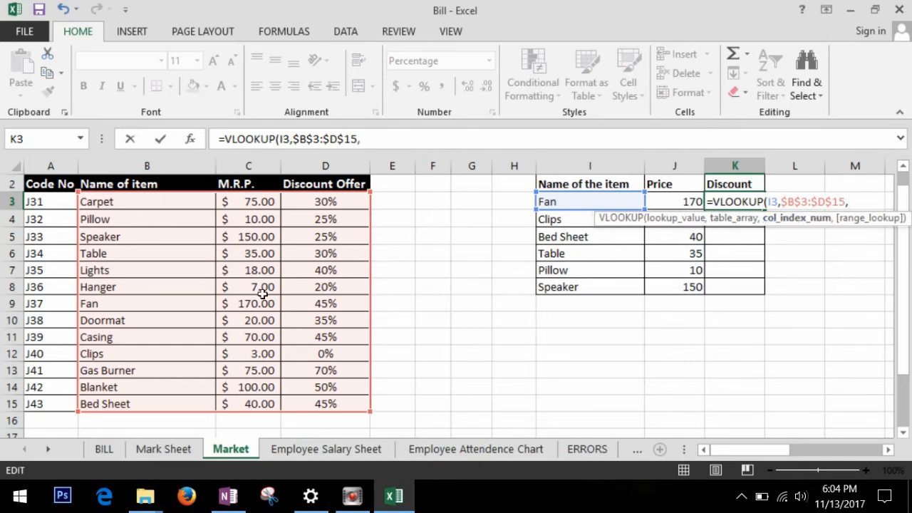
- Complete the K3 discount formula with column index 3 and FALSE for an exact match
type("3,flase")
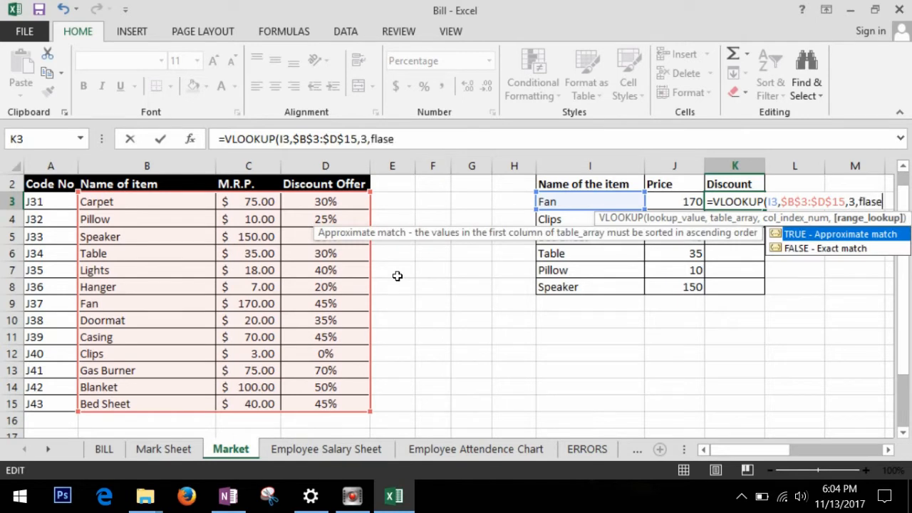
key("BackSpace")
key("BackSpace")
key("BackSpace")
key("BackSpace")
type("alse")
key("Return")
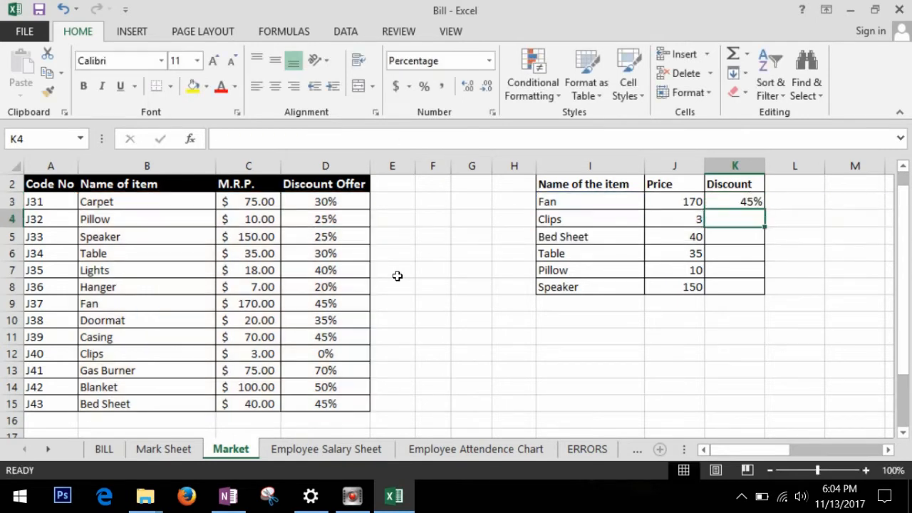
- Fill the discount formula from K3 down to K8
left_click(755, 206)
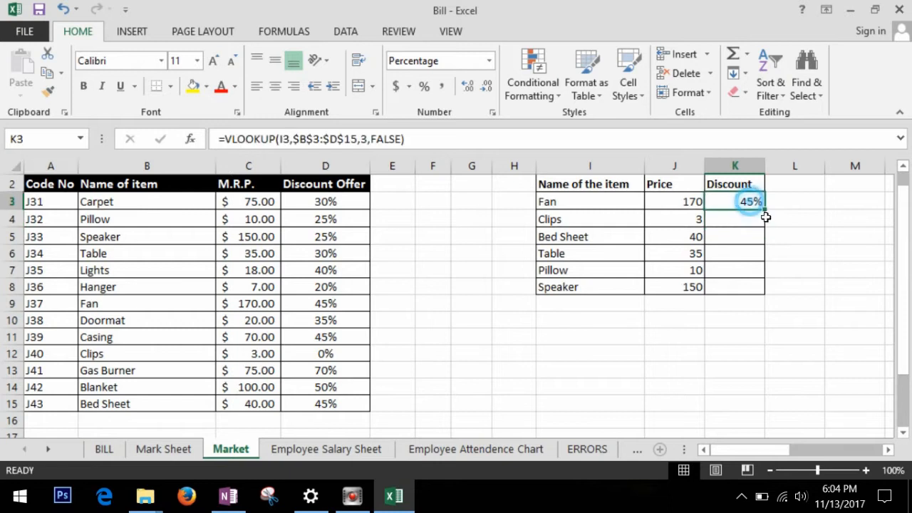
left_click_drag(768, 215, 768, 301)
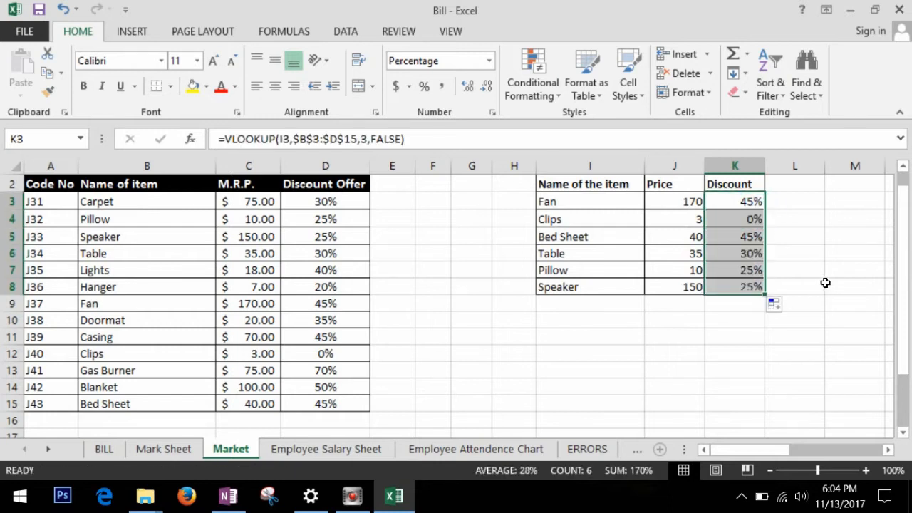
left_click(674, 218)
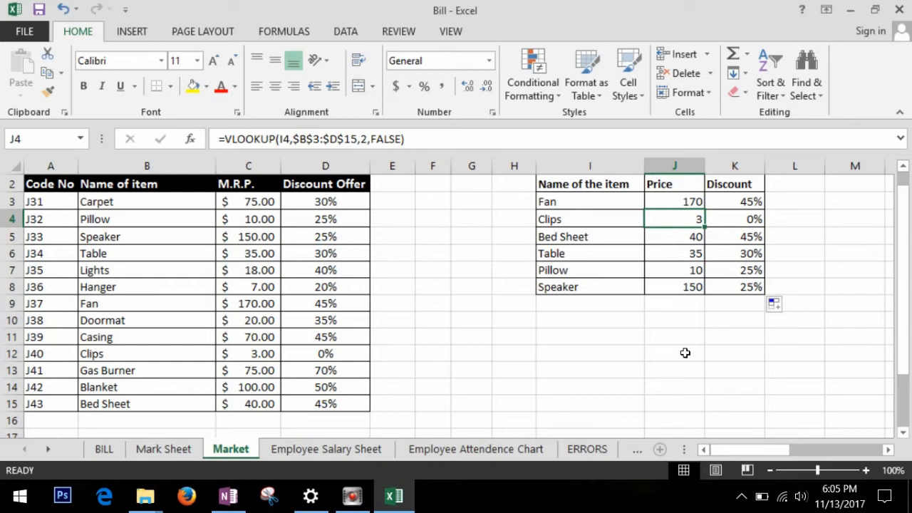
left_click(685, 353)
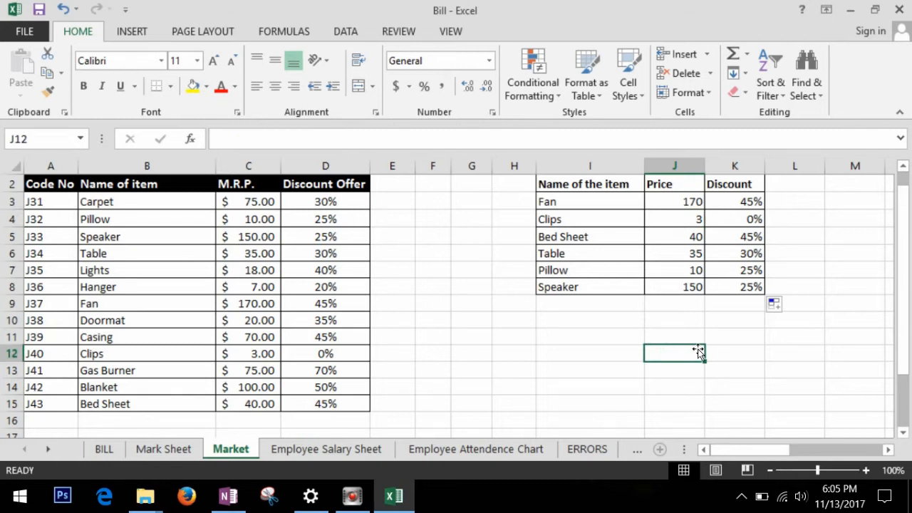
- Examine the horizontal stock table in S2:AF5, the empty item table below it, and the Fan entry in column Z
scroll(685, 353, "right", 6)
left_click(622, 367)
scroll(624, 369, "up", 1)
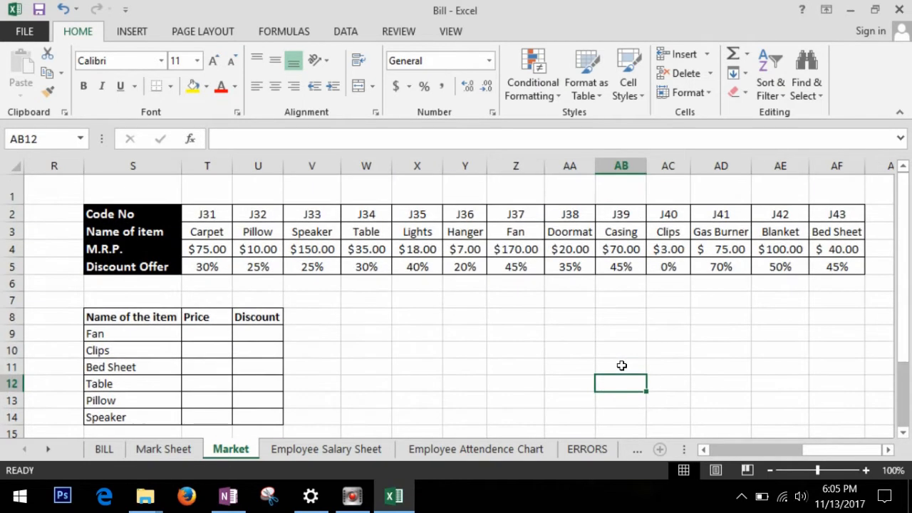
scroll(622, 365, "down", 1)
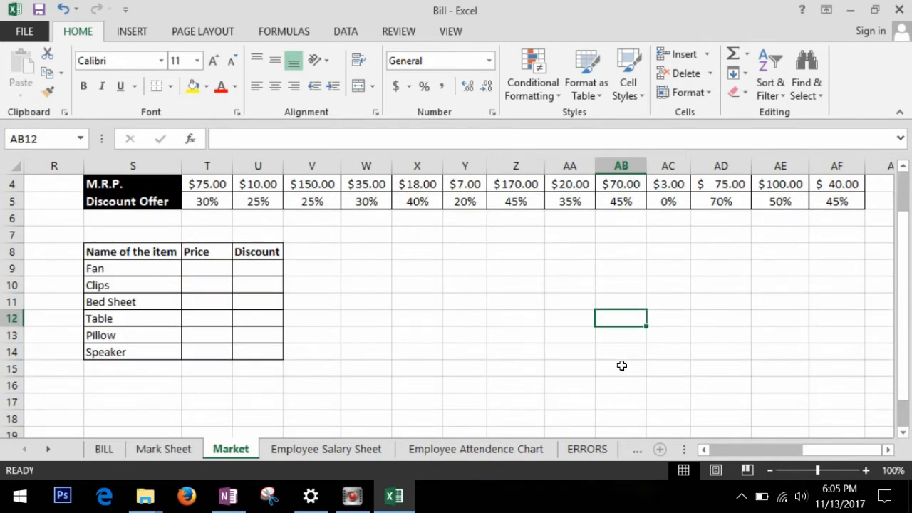
scroll(622, 365, "up", 1)
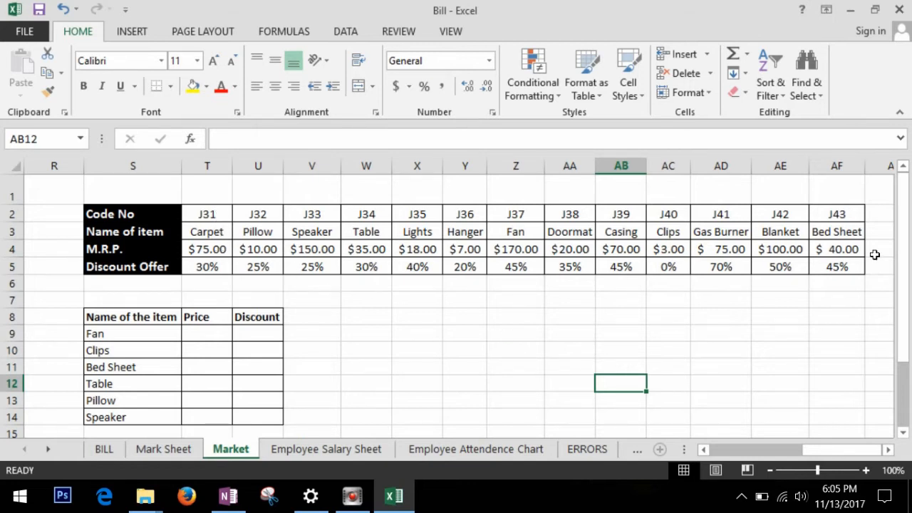
left_click(209, 336)
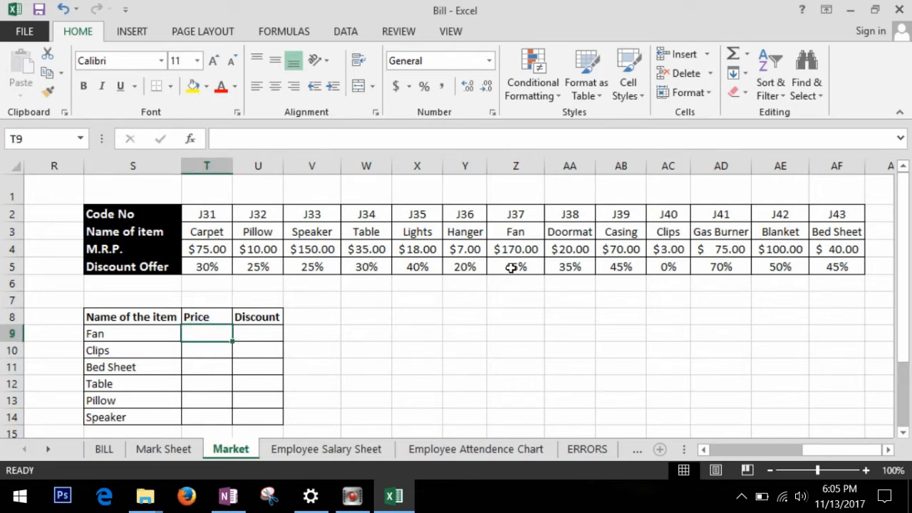
left_click(521, 236)
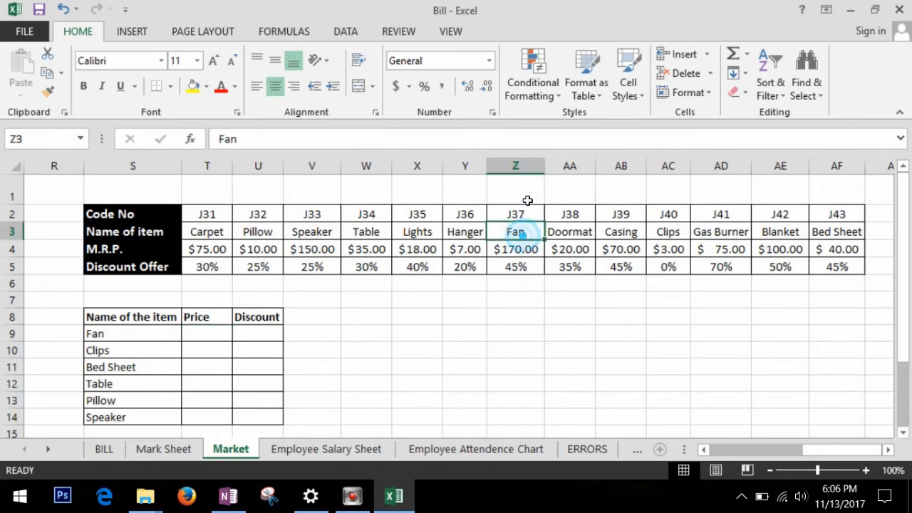
left_click(533, 174)
left_click(520, 232)
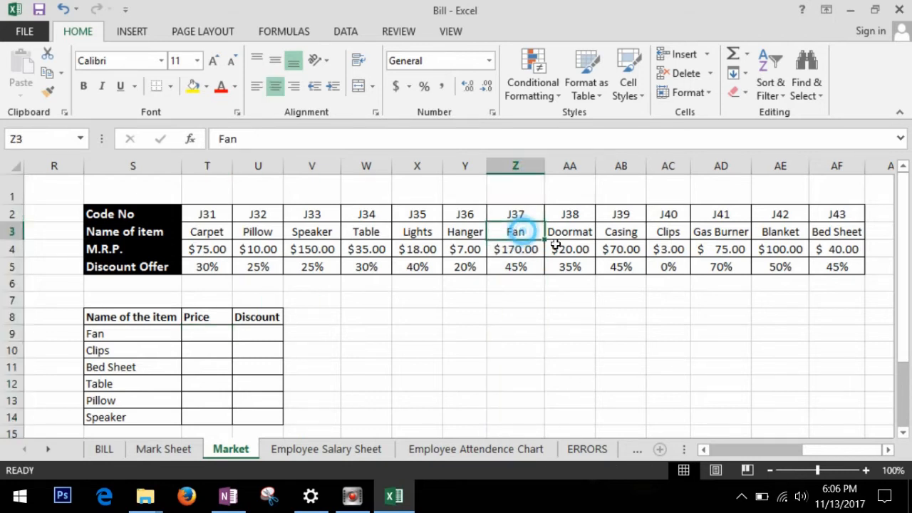
- Start an HLOOKUP formula in T9 with lookup value S9 and the range T3:AF5 as the table array
left_click(214, 335)
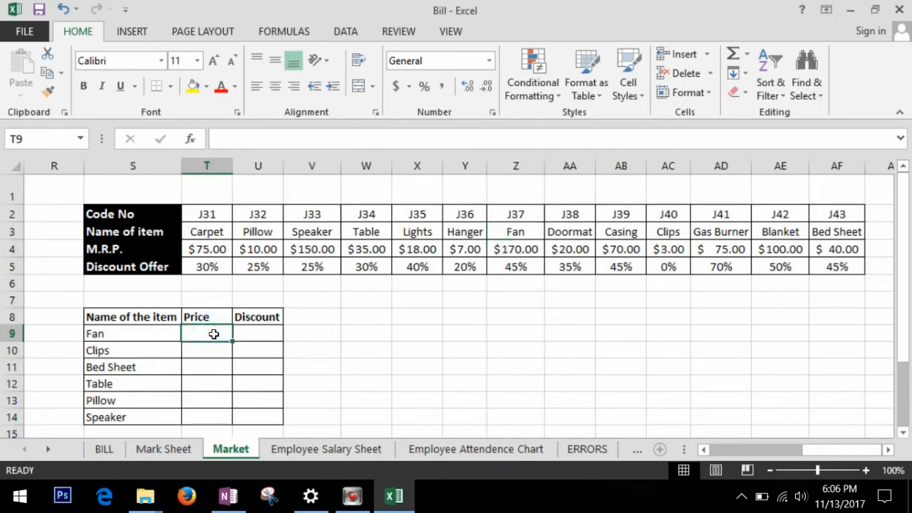
type("=hl")
key("Tab")
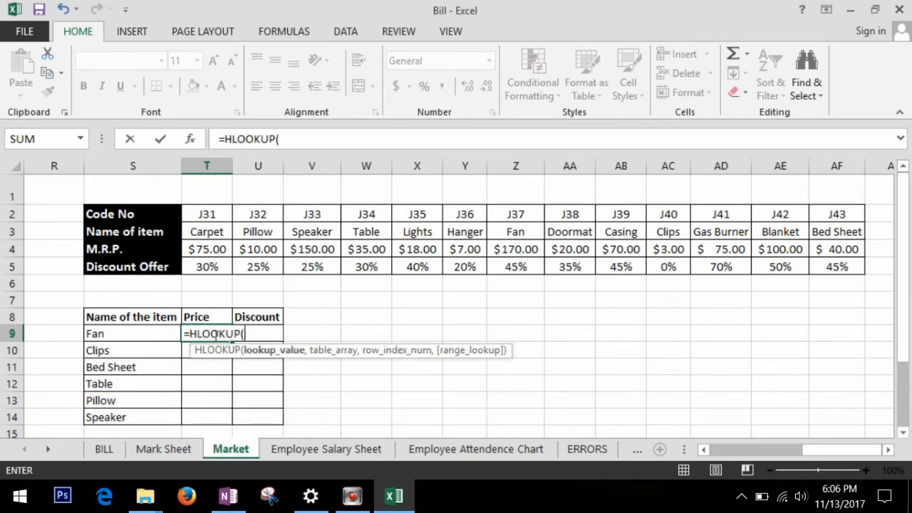
left_click(116, 334)
type(",")
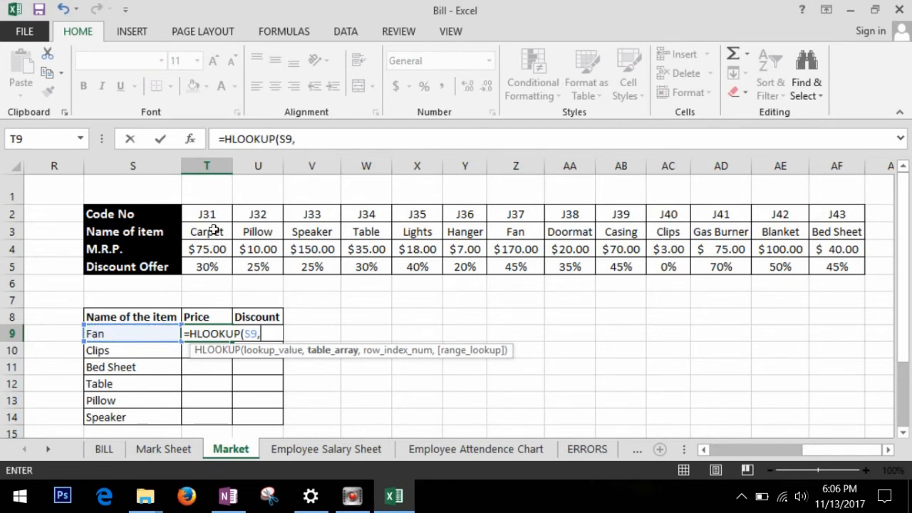
left_click_drag(213, 234, 834, 268)
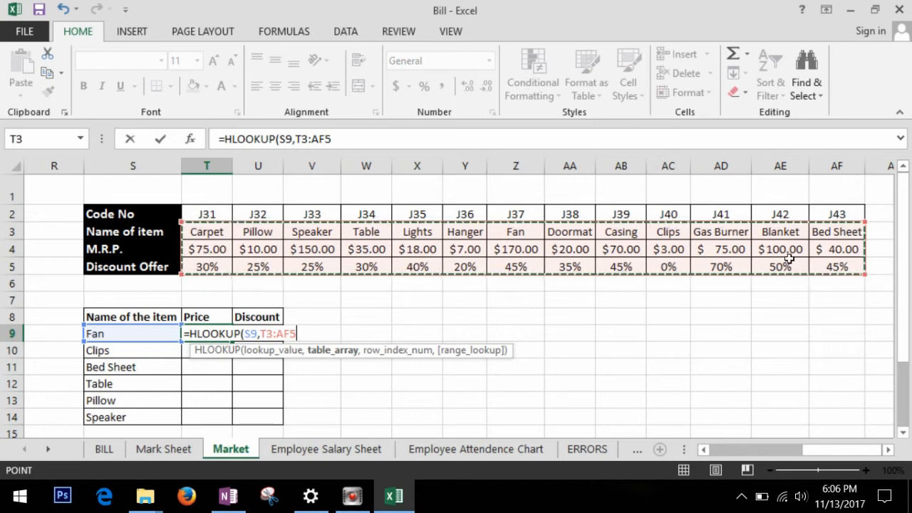
- Complete the T9 price formula with row index 2 and FALSE for an exact match
type(",2")
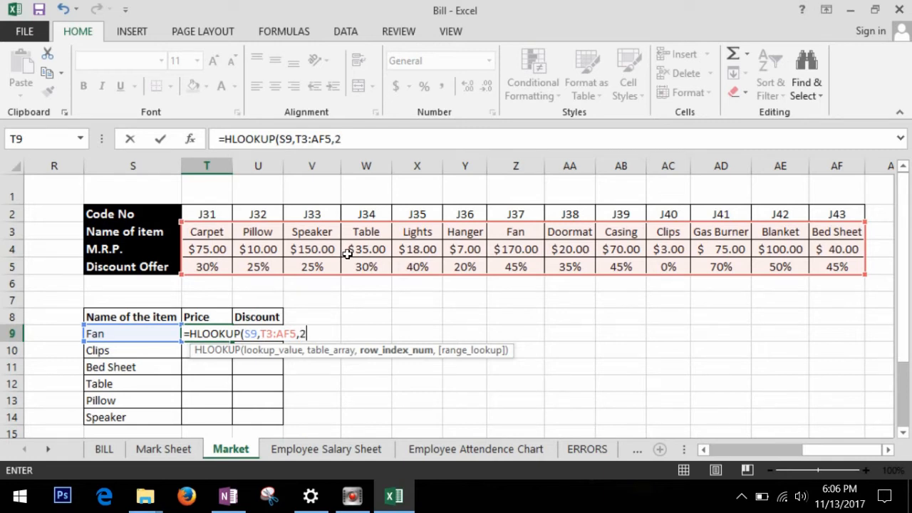
type(",f")
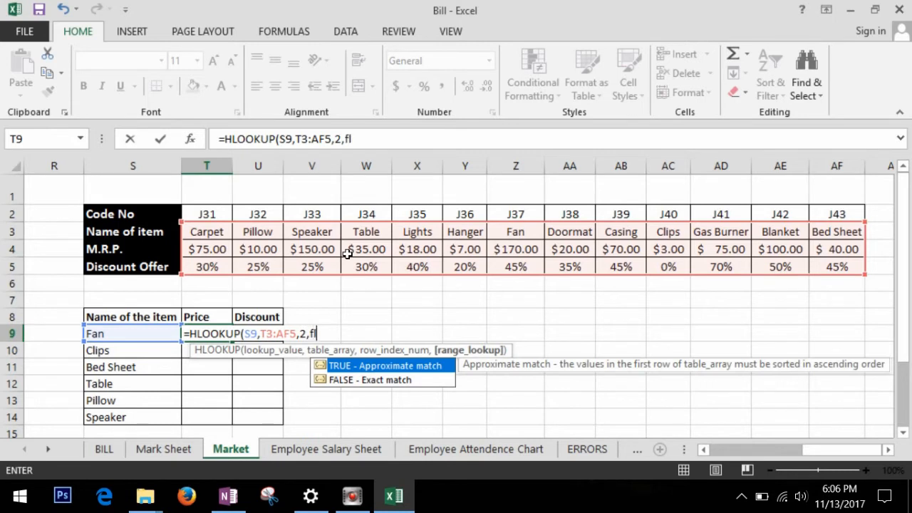
type("alse)")
key("Return")
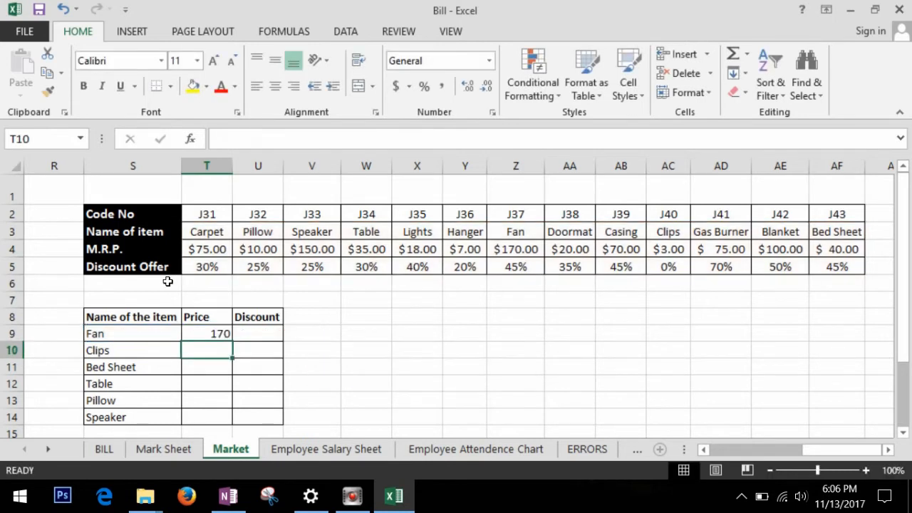
- Make the table array in the T9 price formula absolute as $T$3:$AF$5
left_click(213, 334)
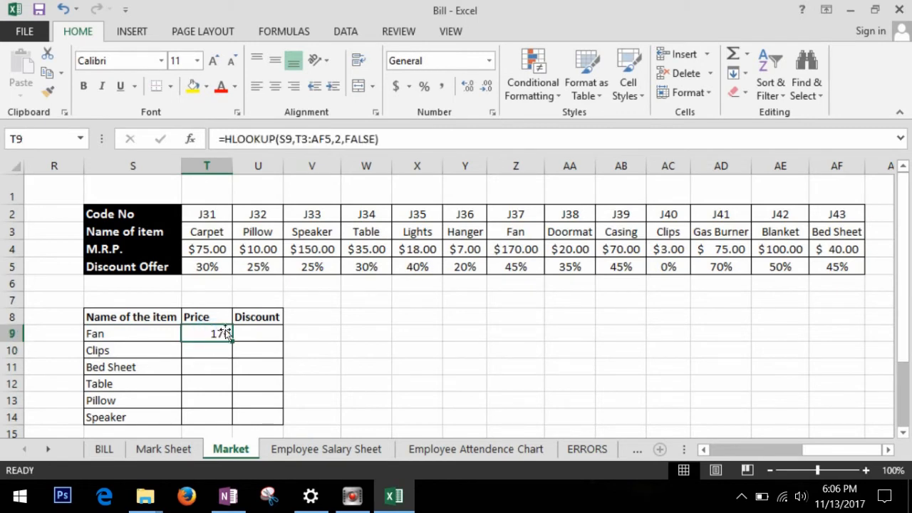
left_click(298, 140)
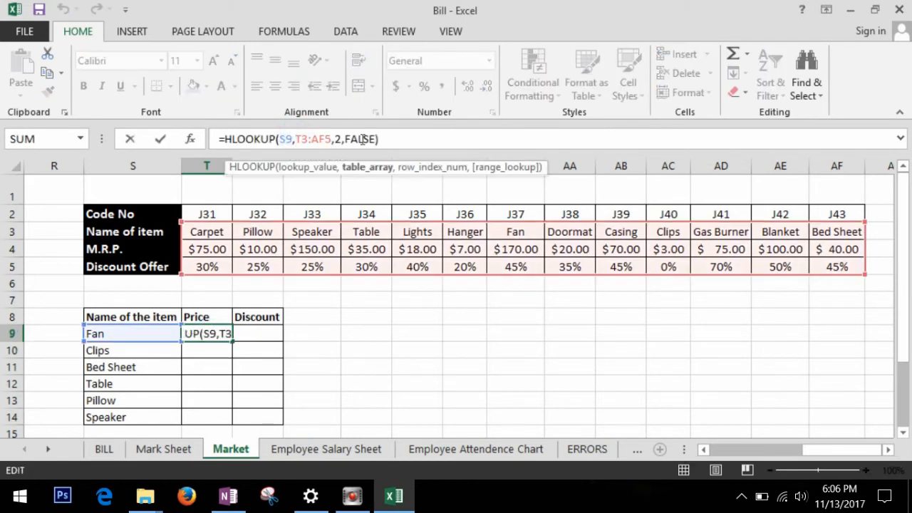
type("$")
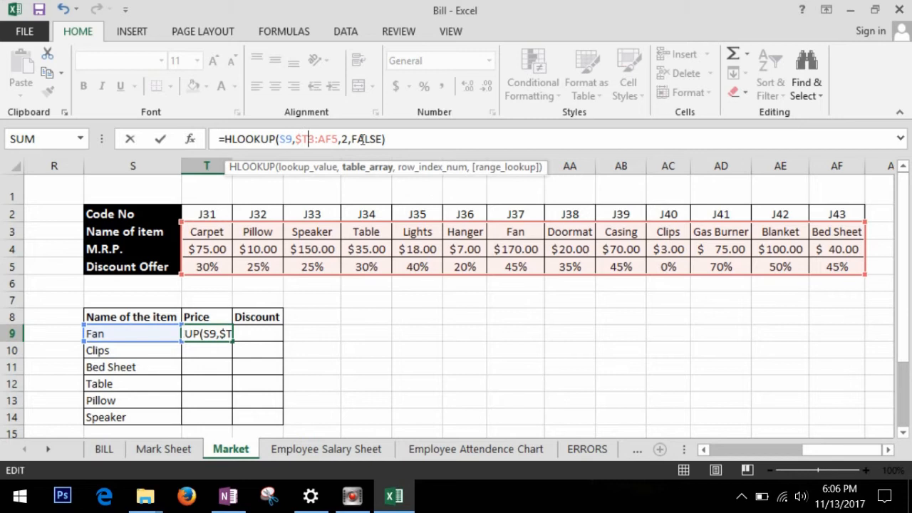
key("Right")
type("$")
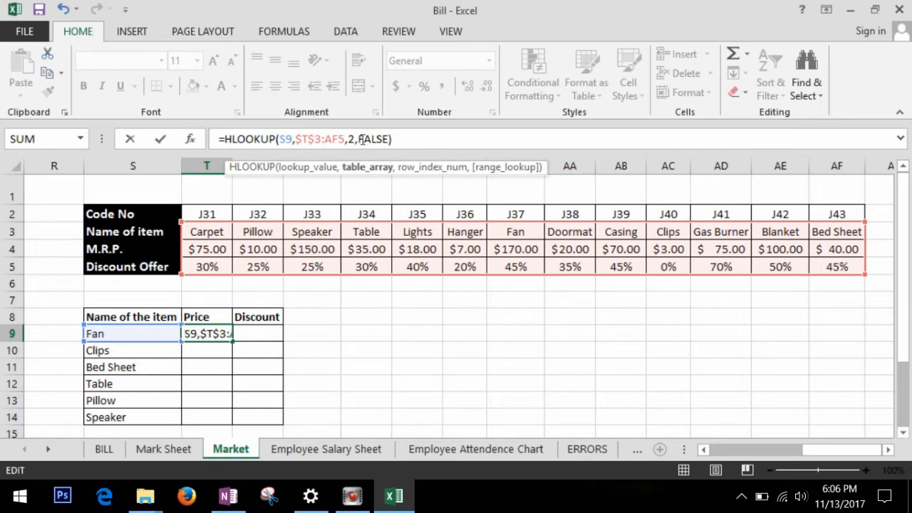
key("Right")
key("Right")
type("$")
key("Right")
key("Right")
type("$")
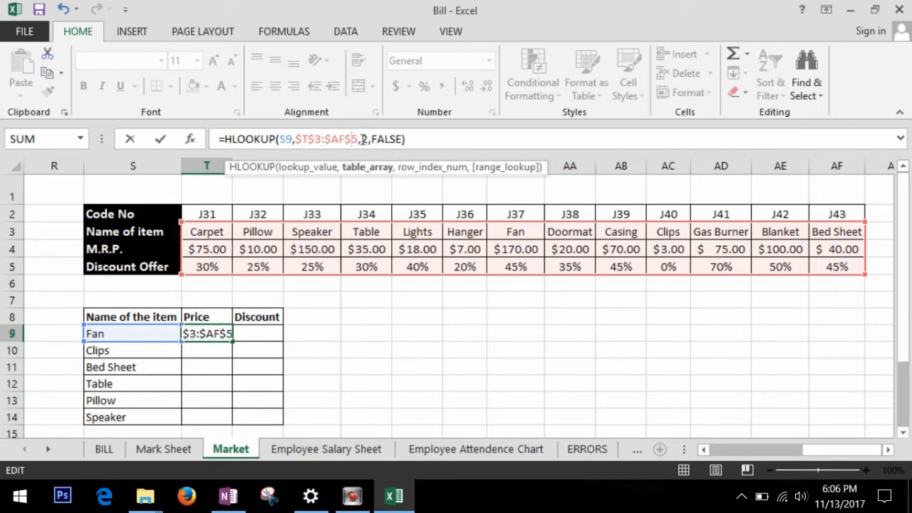
key("Return")
- Fill the T9 price formula down to T14 and check the copied formulas for Table and Pillow
left_click(218, 334)
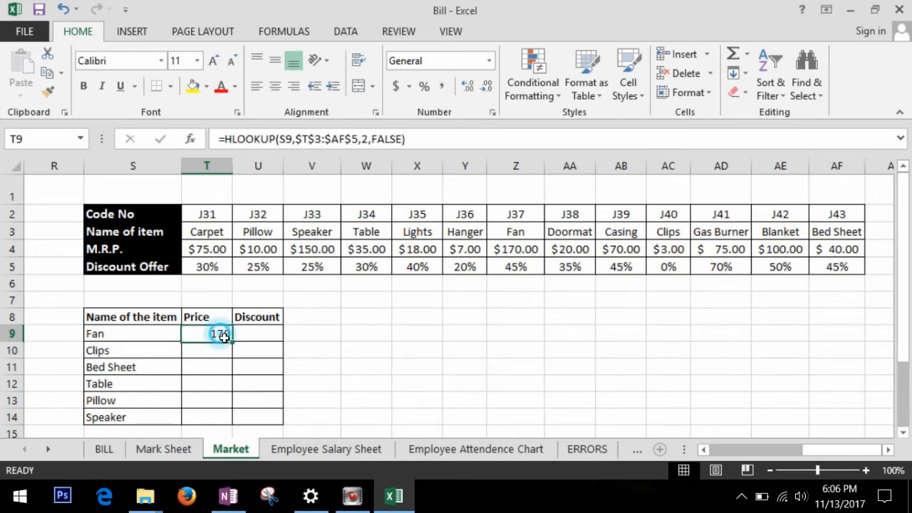
left_click_drag(237, 350, 238, 418)
left_click(215, 382)
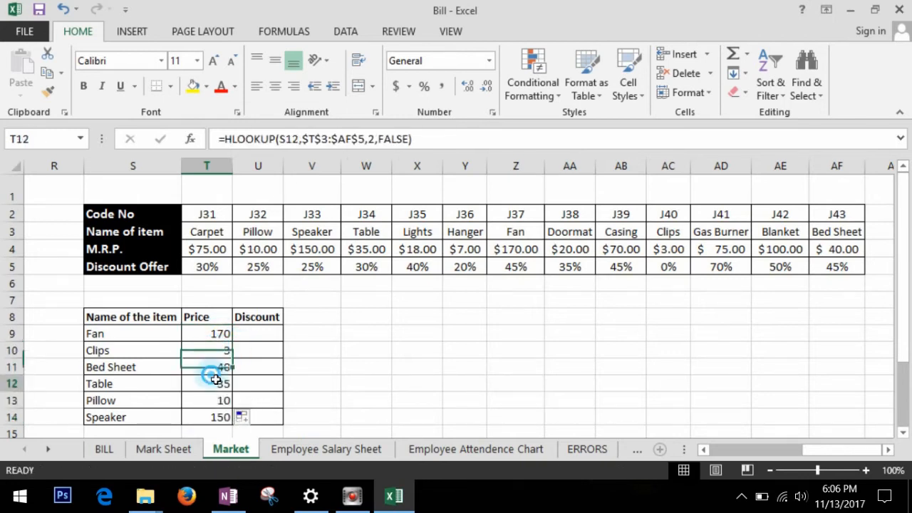
left_click(220, 400)
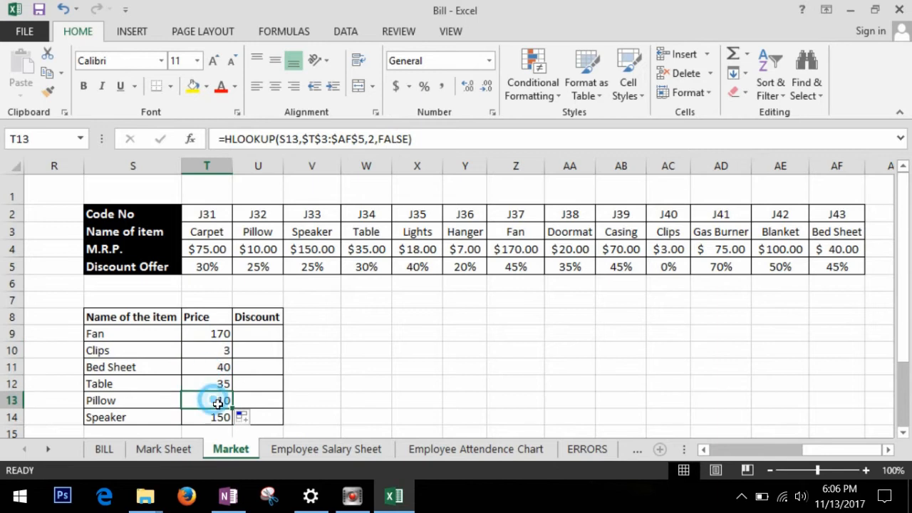
- Start an HLOOKUP formula in U9 with lookup value S9 and the range T3:AF5 as the table array
left_click(267, 338)
type("=")
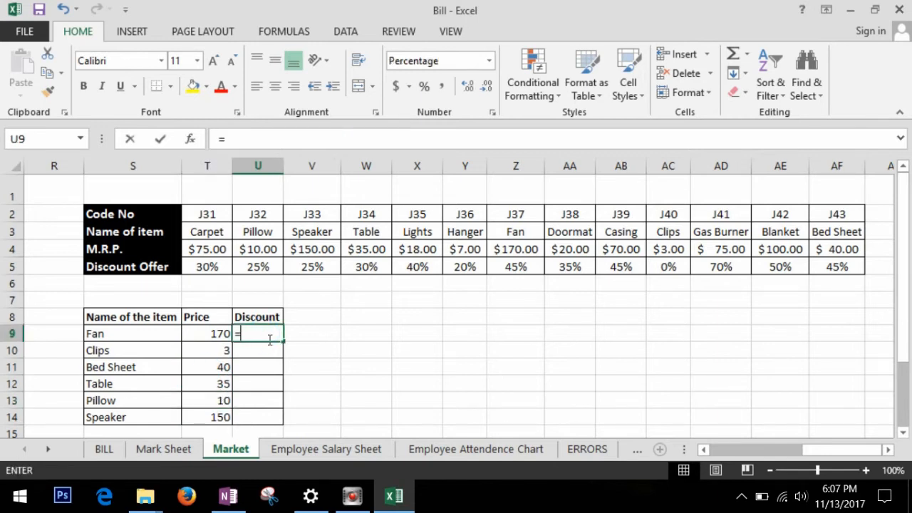
type("he")
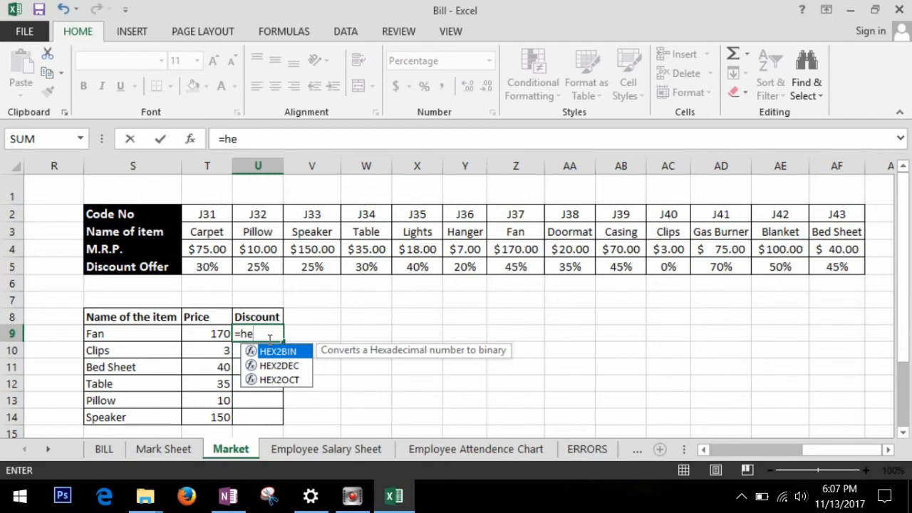
key("BackSpace")
type("l")
key("Tab")
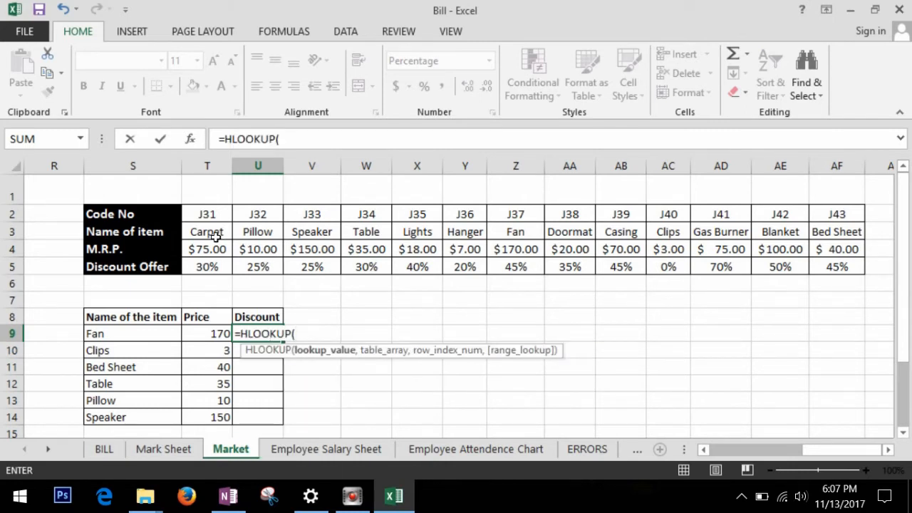
left_click(177, 339)
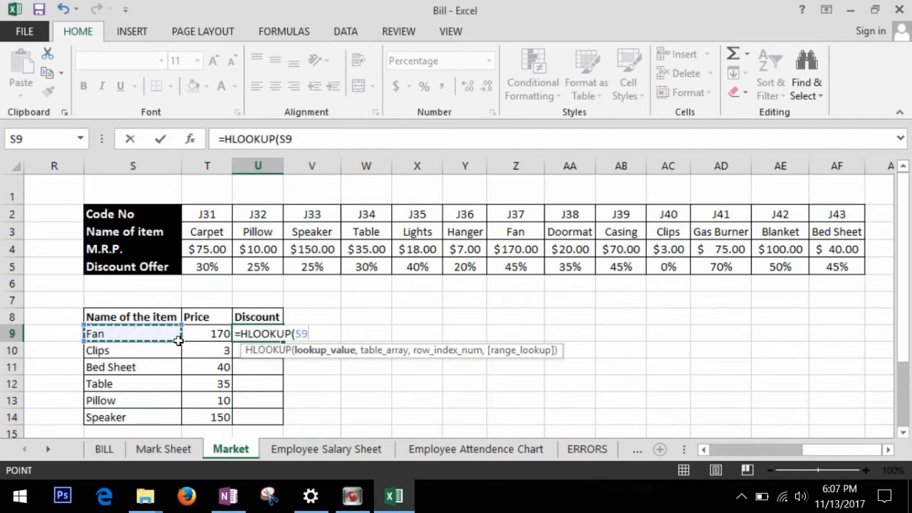
type(",")
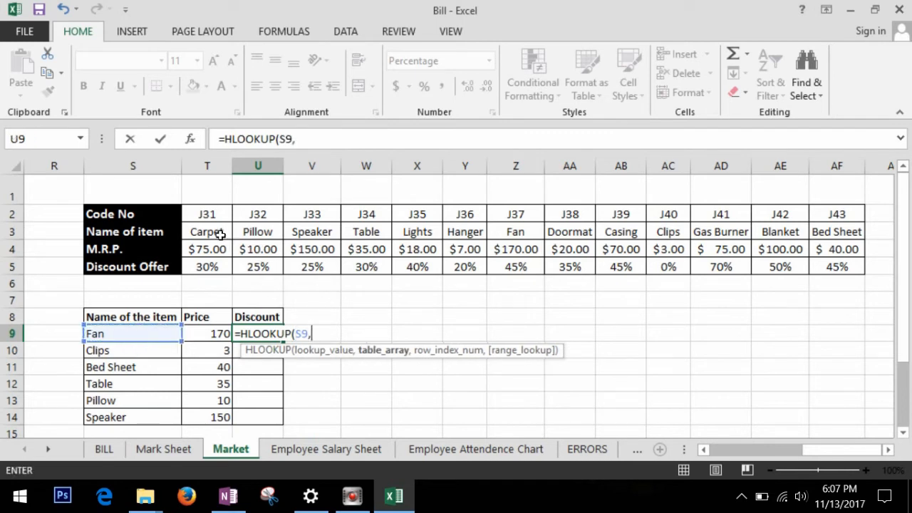
left_click_drag(223, 236, 839, 267)
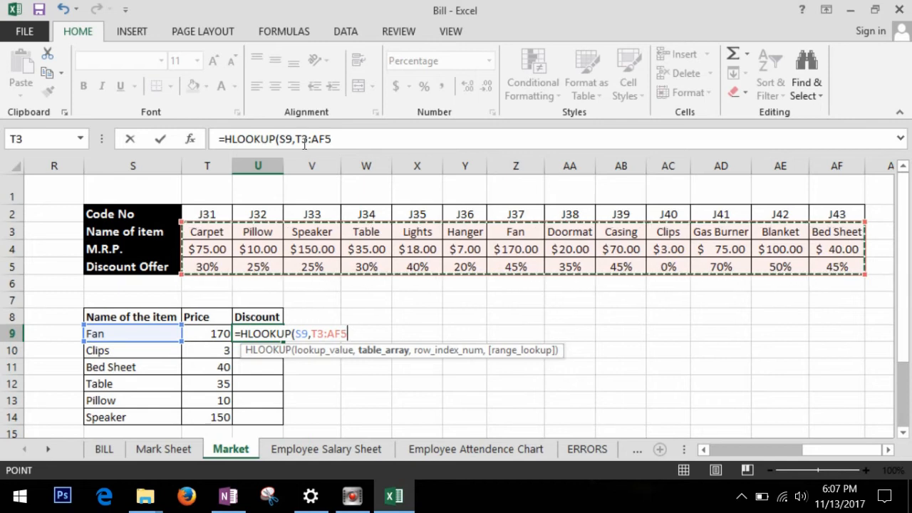
- Make the U9 table array absolute as $T$3:$AF$5 and complete the formula with row index 3 and FALSE
left_click(297, 140)
type("$")
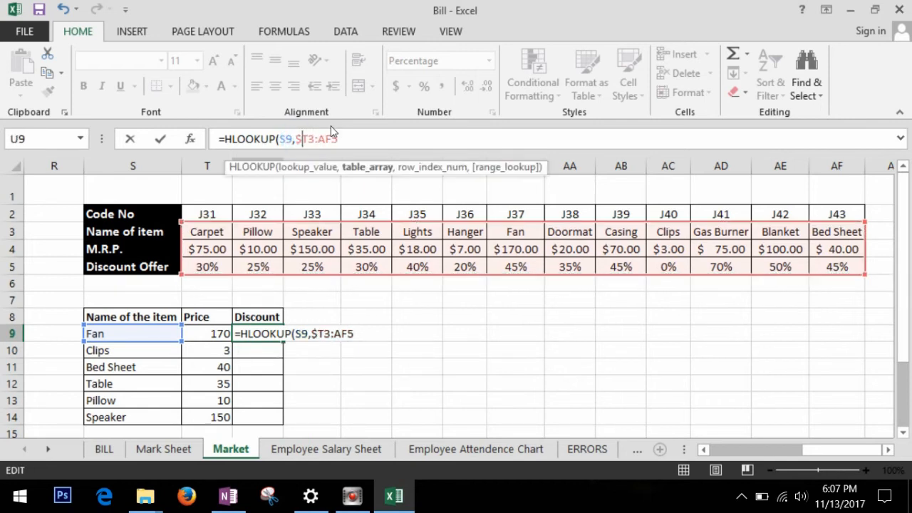
key("Right")
type("$AF$5,")
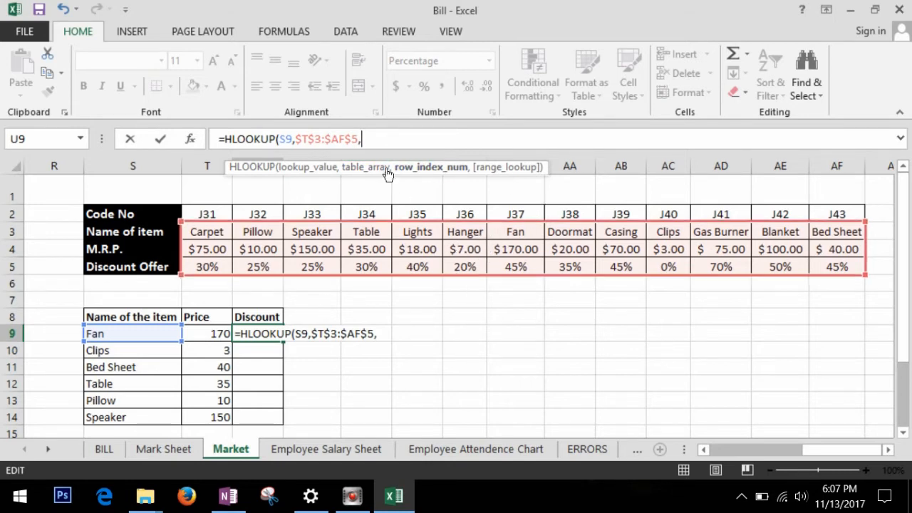
type("3,false")
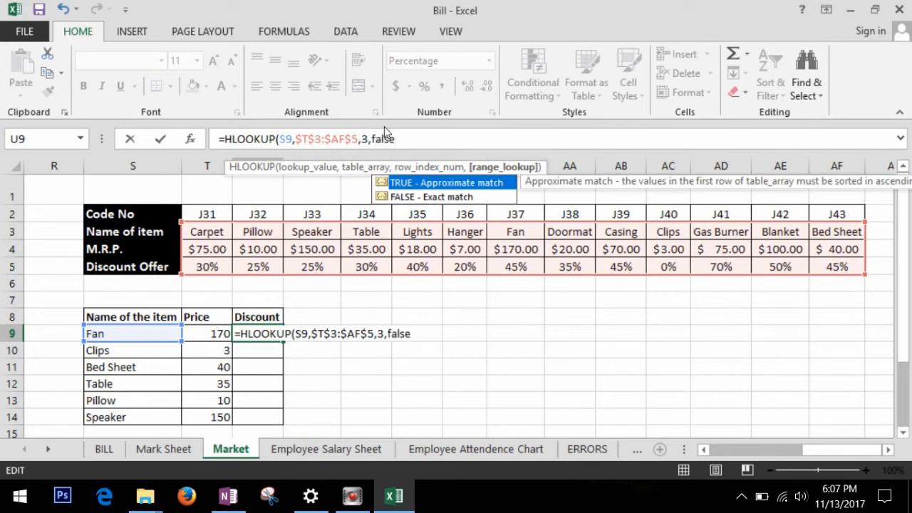
key("Return")
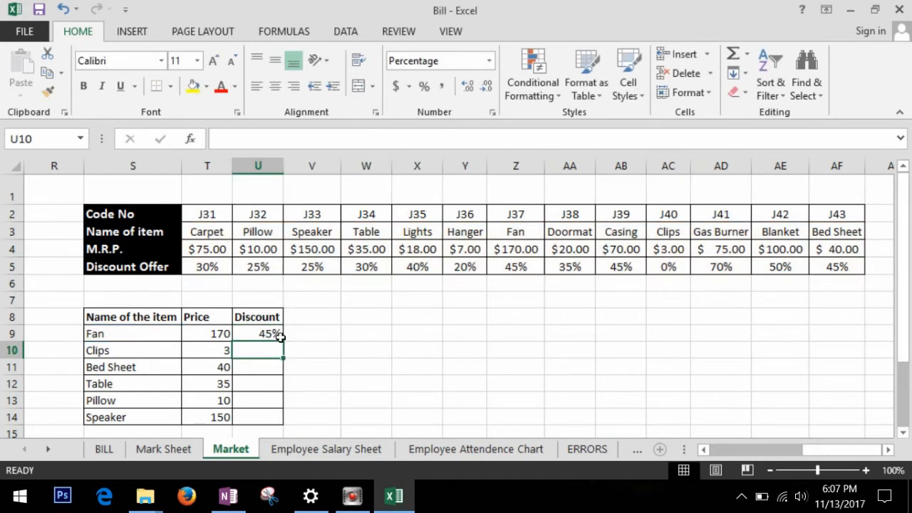
- Fill the U9 discount formula down to U14
left_click(281, 337)
left_click_drag(290, 349, 284, 420)
left_click(403, 370)
- Compare the looked-up price and discount for Table with its M.R.P. and Discount Offer in the horizontal stock table
left_click(256, 354)
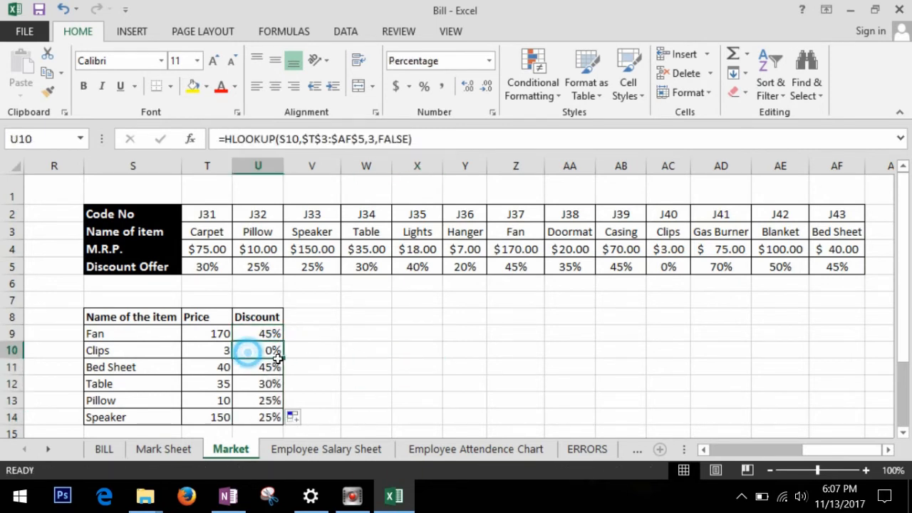
left_click(264, 388)
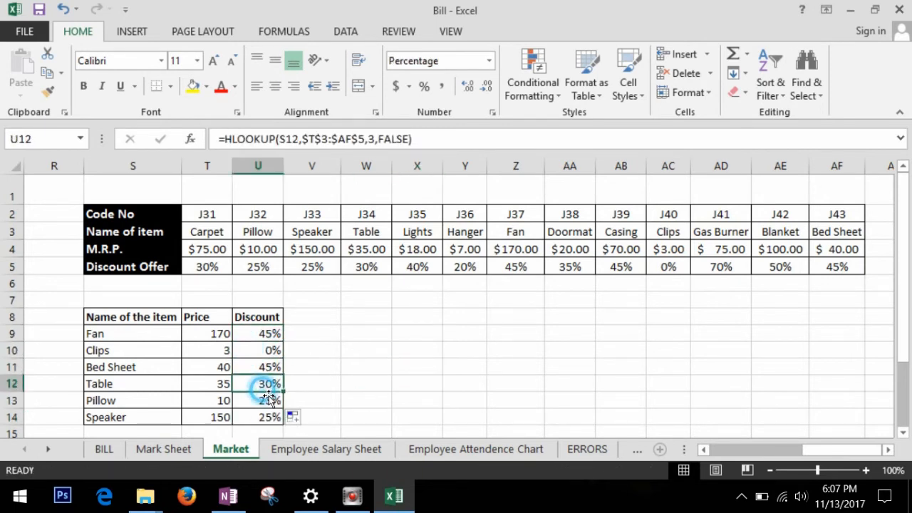
left_click(125, 390)
left_click(221, 388)
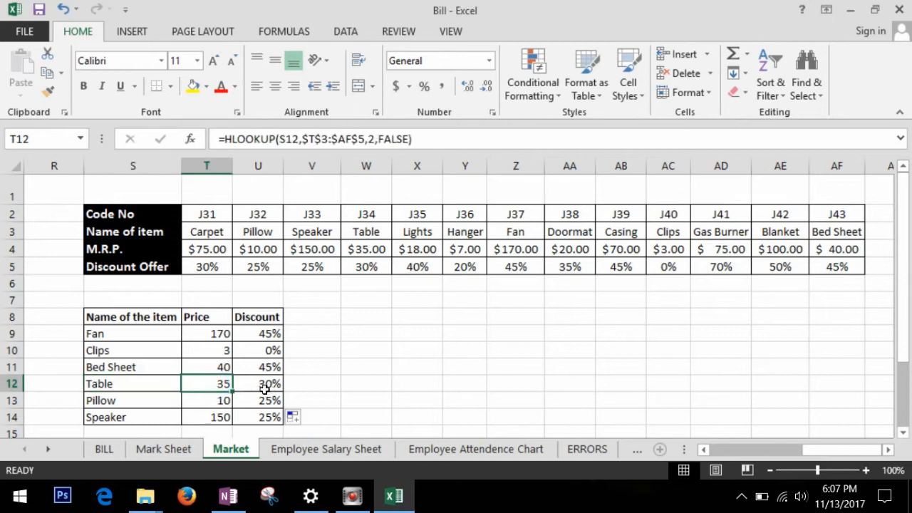
left_click(260, 389)
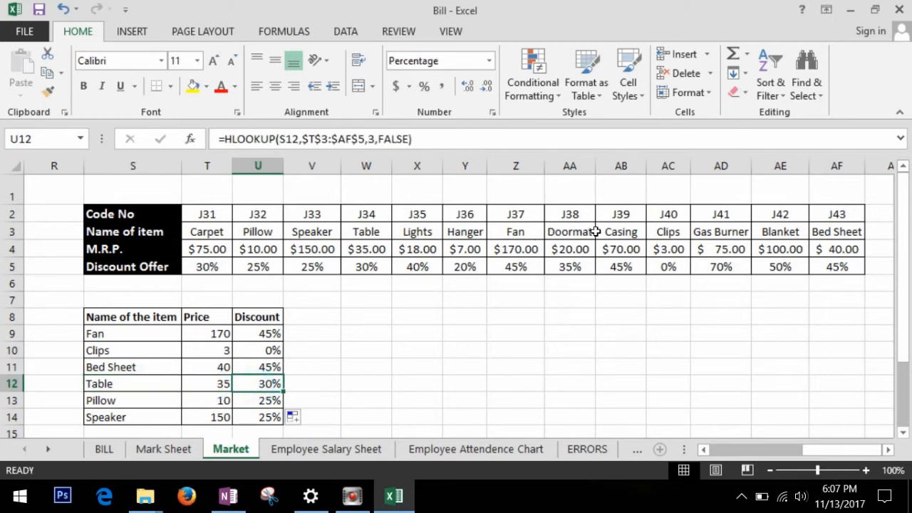
left_click(372, 237)
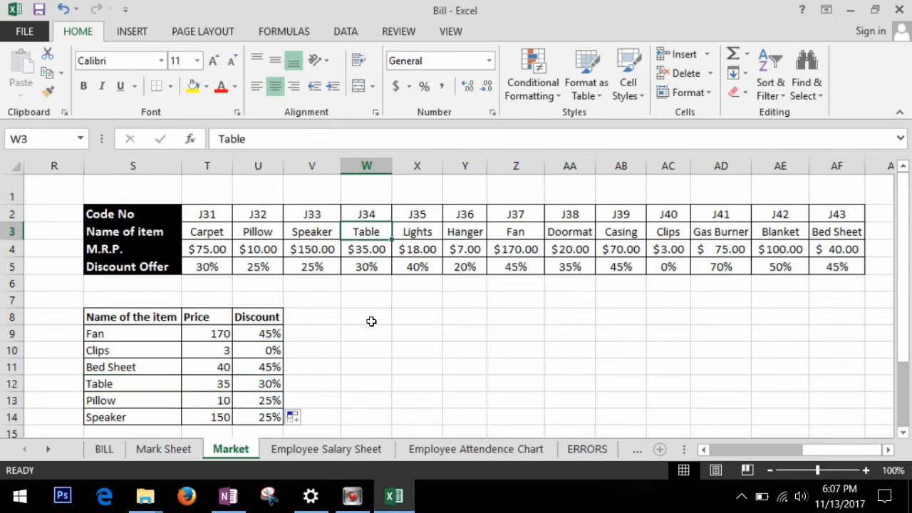
left_click(380, 255)
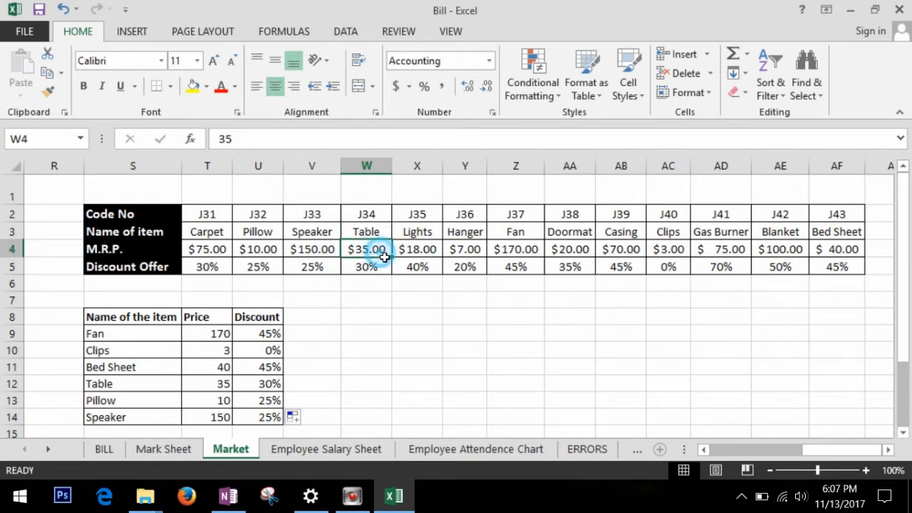
left_click(378, 270)
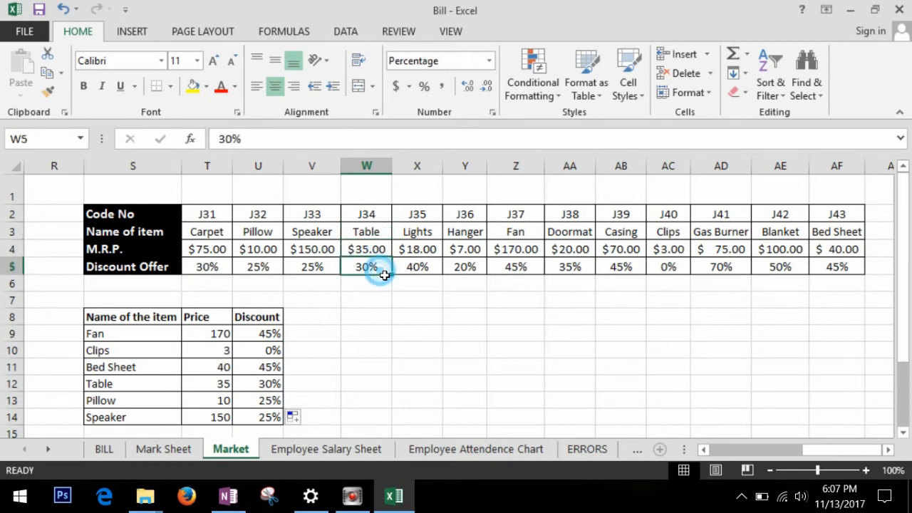
left_click(383, 320)
left_click(468, 336)
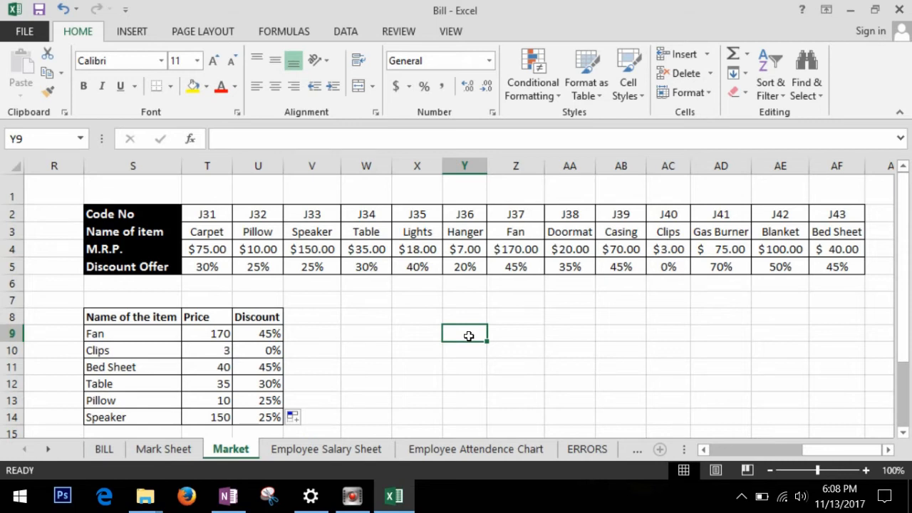
- Enter Table as the first item under Particulars in C12 of the BILL sheet
left_click(104, 449)
left_click(275, 326)
scroll(287, 349, "down", 1)
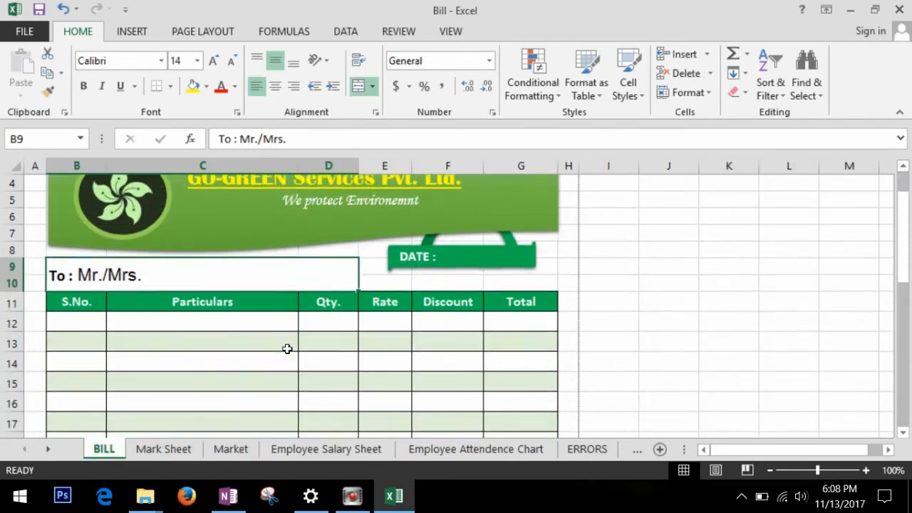
scroll(287, 349, "down", 1)
left_click(178, 277)
type("Tab")
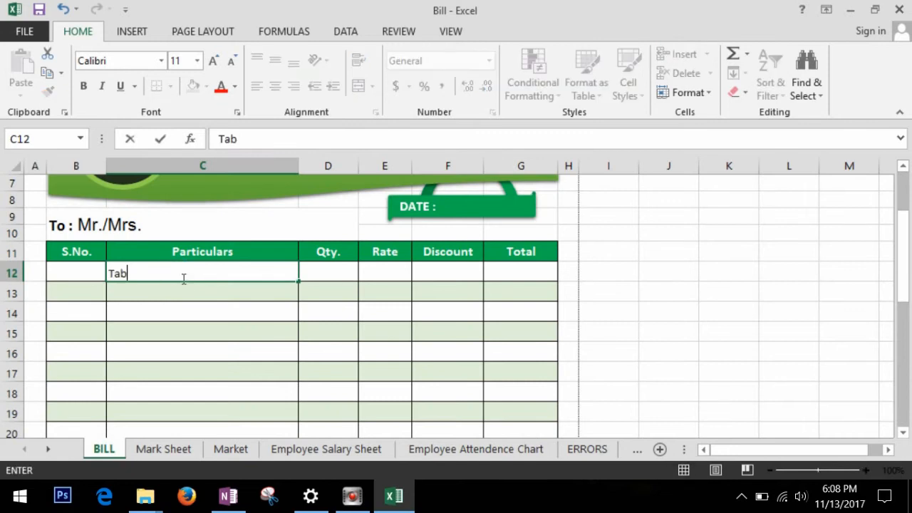
type("le")
key("Tab")
- Review the STOCK table's prices and discounts on the Market sheet and return to the BILL sheet
left_click(231, 450)
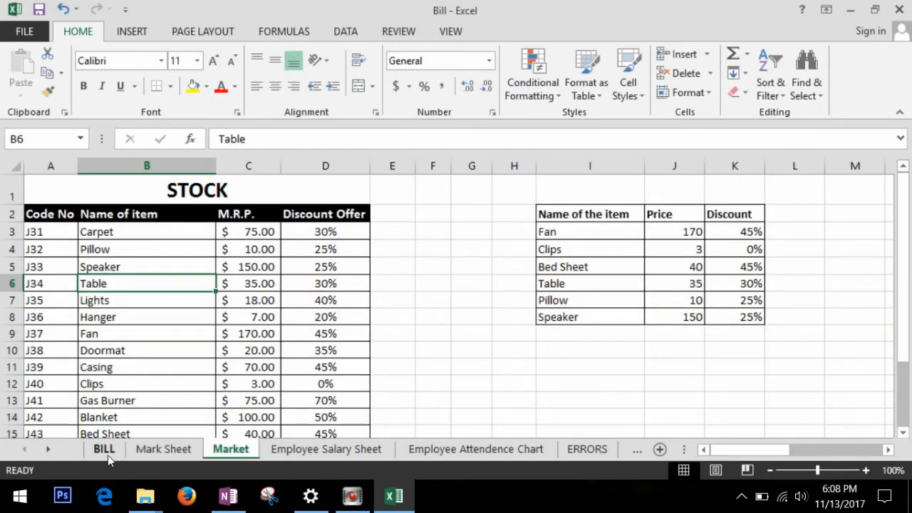
left_click(249, 250)
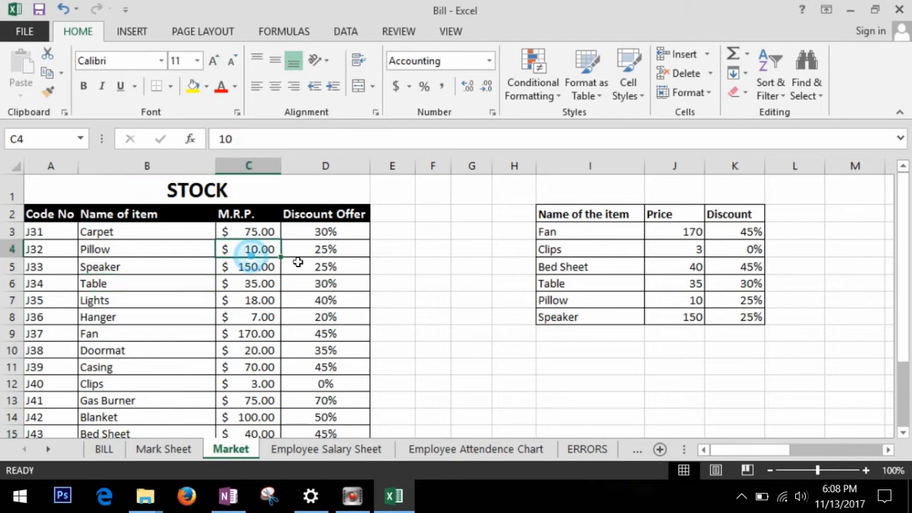
left_click(104, 449)
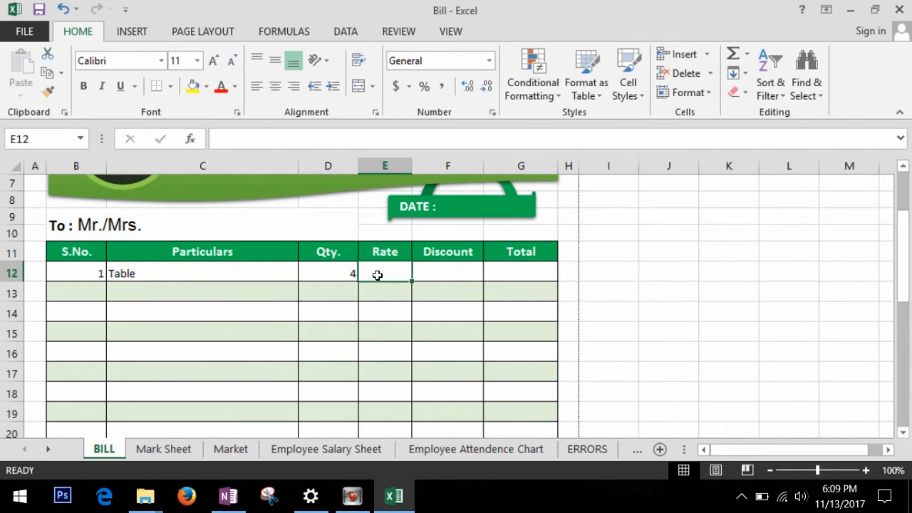
- Start a VLOOKUP formula in Rate cell E12 with C12 as lookup value and Market!B3:D15 as the table array
type("=vl")
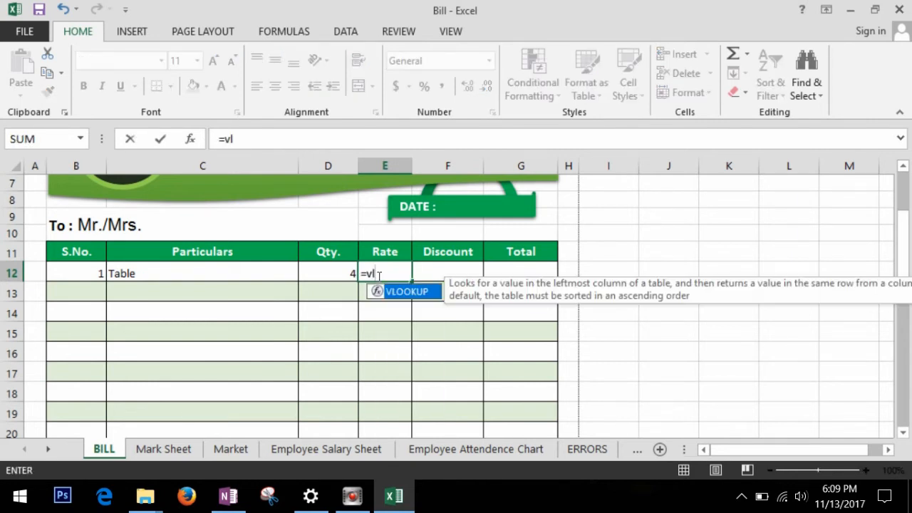
key("Tab")
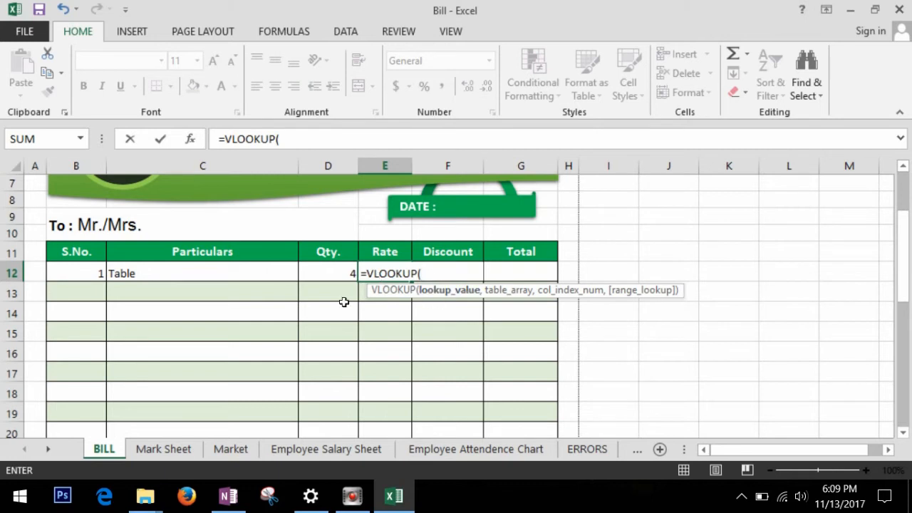
left_click(199, 276)
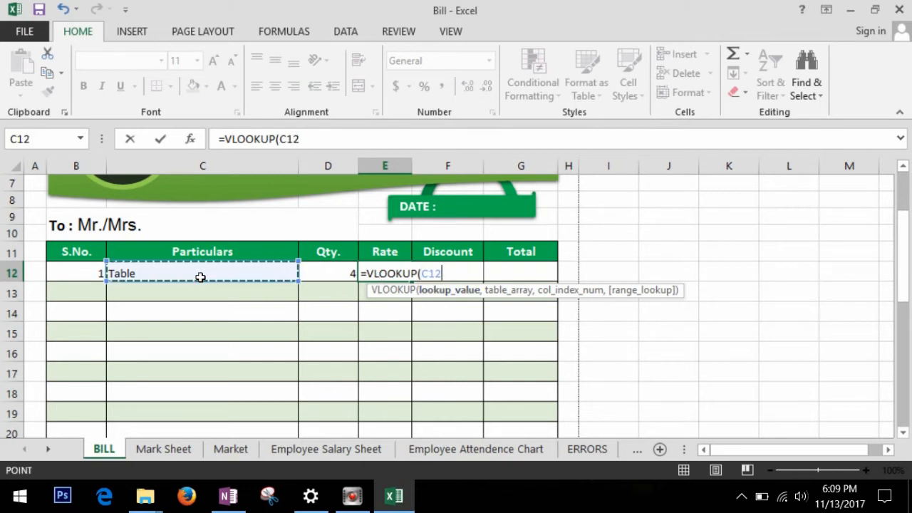
type(",")
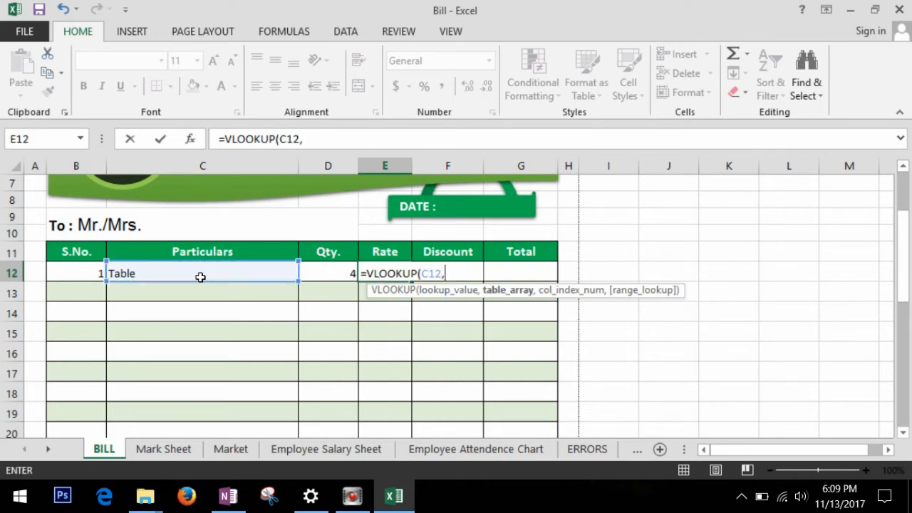
left_click(236, 450)
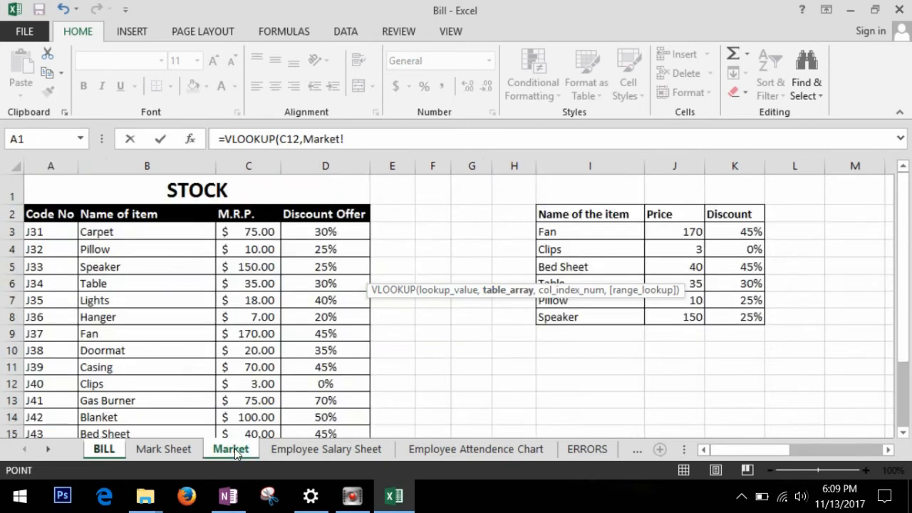
left_click_drag(97, 234, 336, 389)
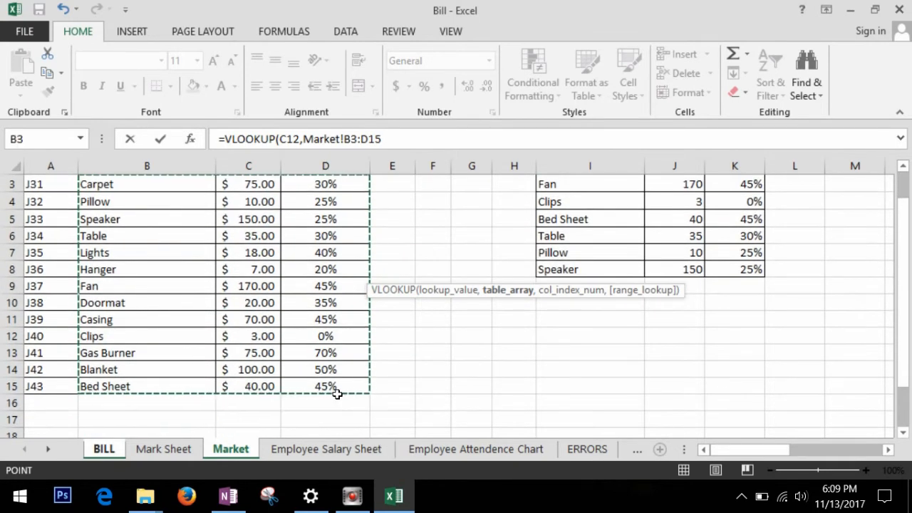
- Make the Rate formula's table range absolute as Market!$B$3:$D$15 and continue to the column index argument
left_click(345, 141)
type("$")
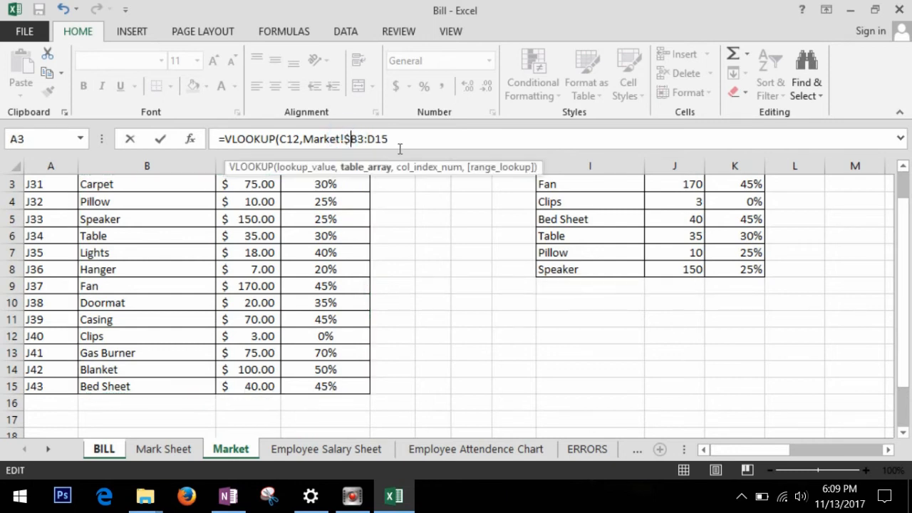
key("Right")
type("$")
key("Right")
type("$")
key("Right")
type("$")
key("Right")
key("Right")
type(",")
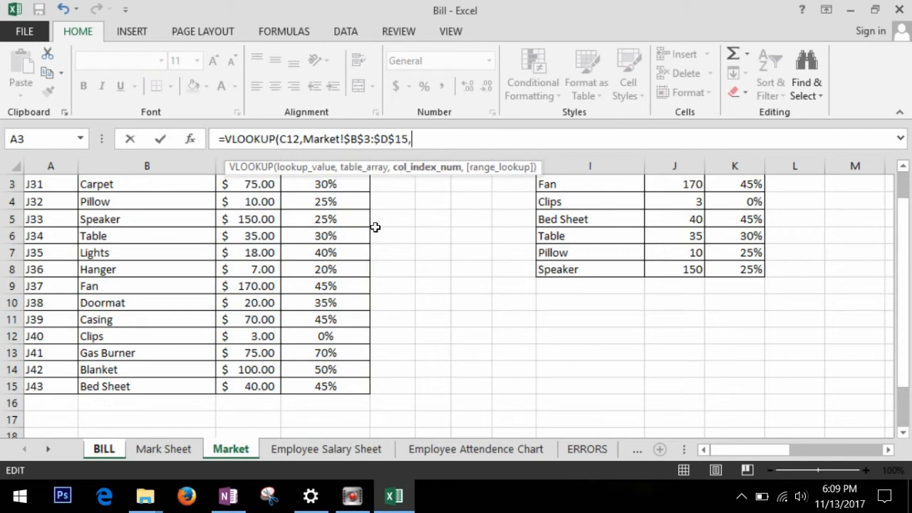
- Complete the E12 rate lookup with column index 2 and FALSE for an exact match, and check the entered formula
scroll(251, 258, "up", 1)
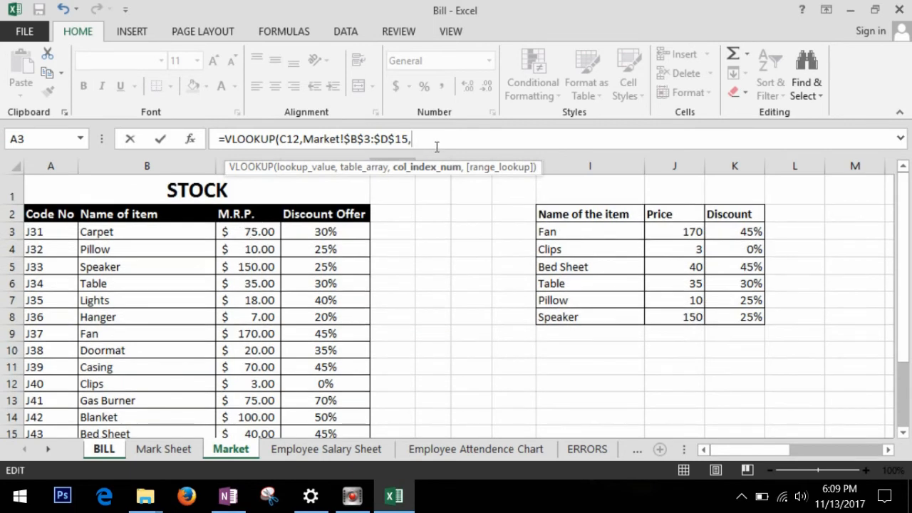
type("2,false")
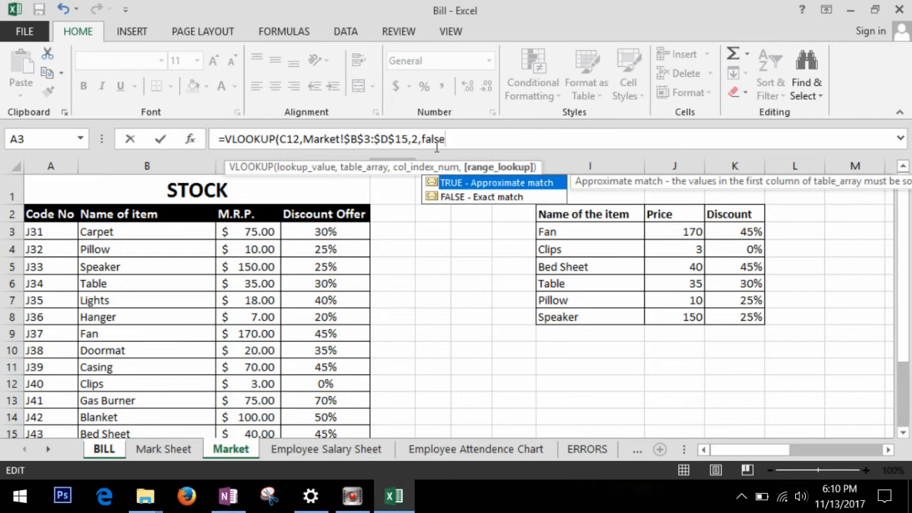
type(")")
key("Return")
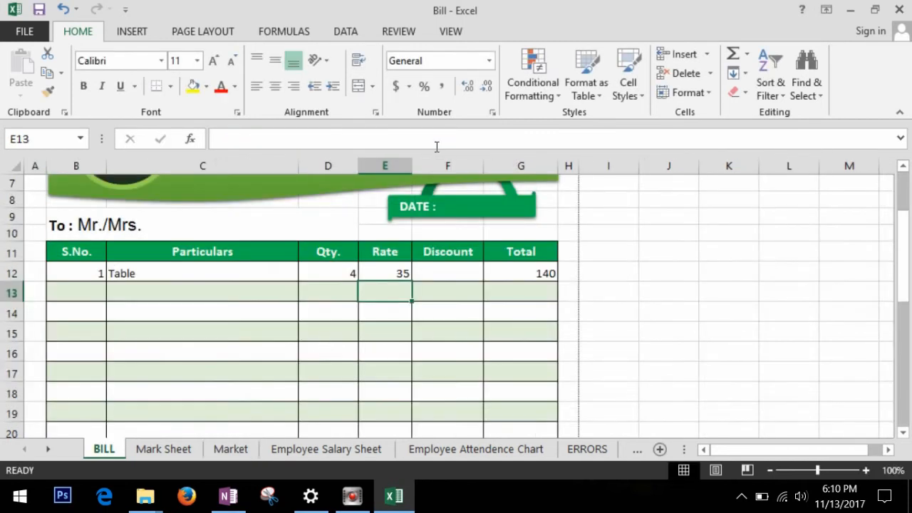
left_click(383, 277)
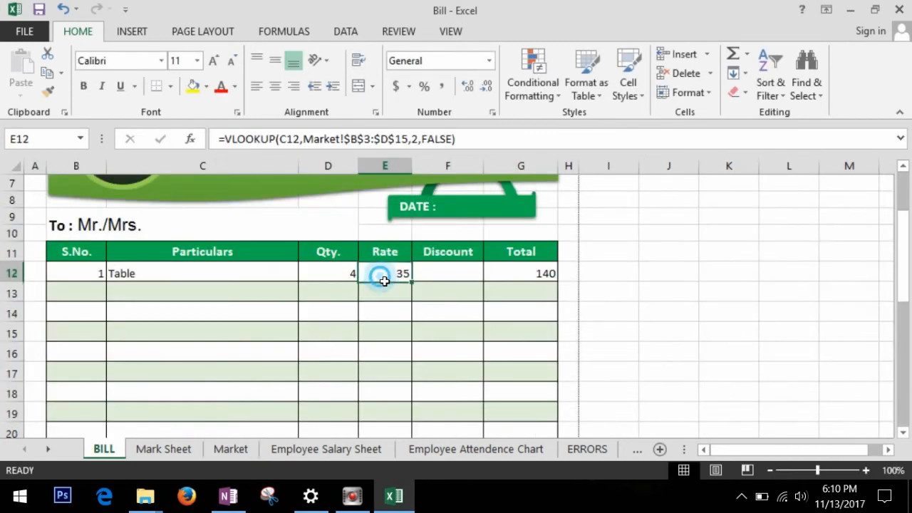
- Start a VLOOKUP formula in Discount cell F12 with C12 as lookup value and Market!B3:D15 as the table array
left_click(445, 281)
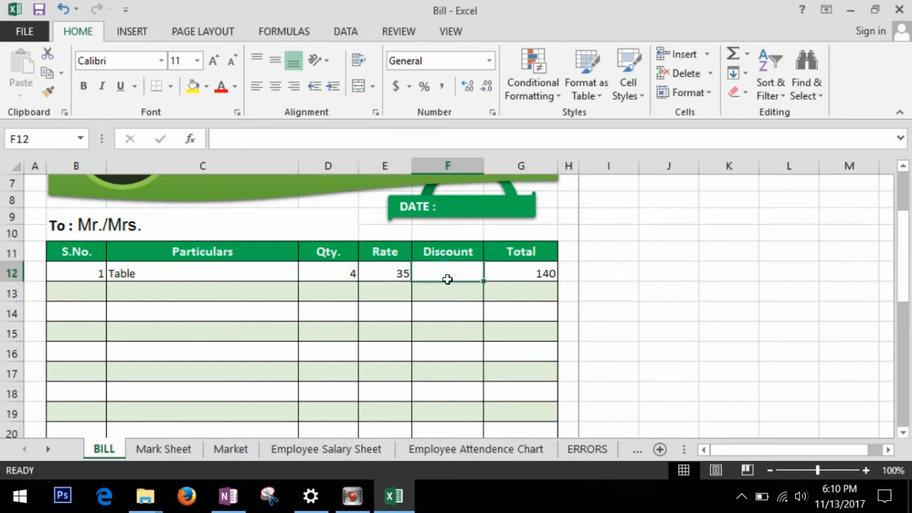
type("=vl")
key("Tab")
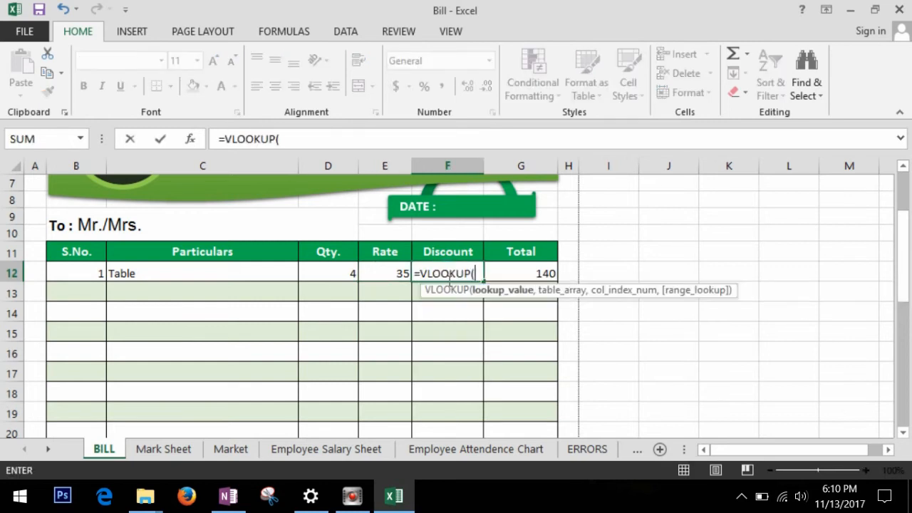
left_click(239, 278)
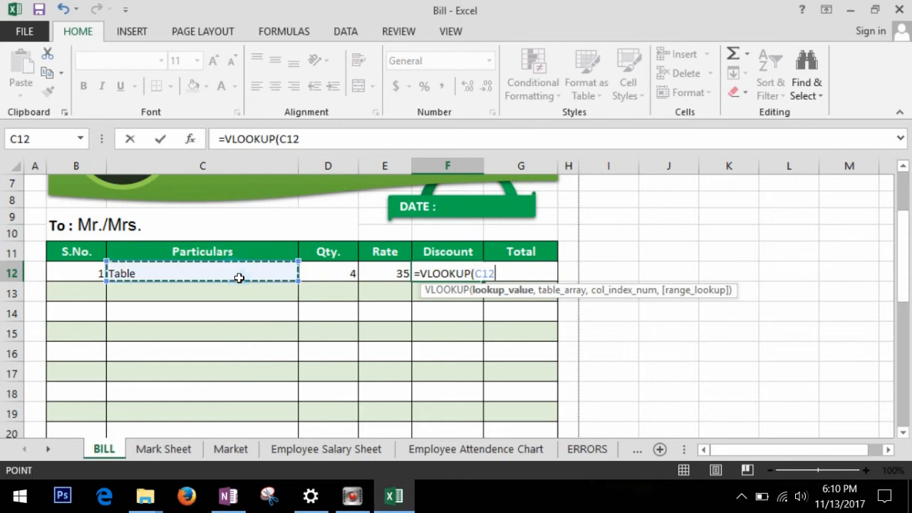
type(",")
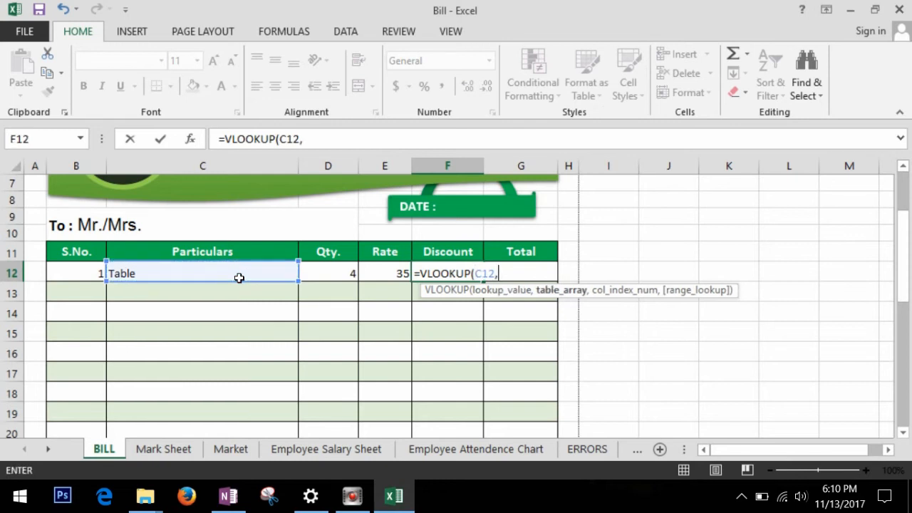
left_click(235, 452)
left_click_drag(102, 238, 355, 403)
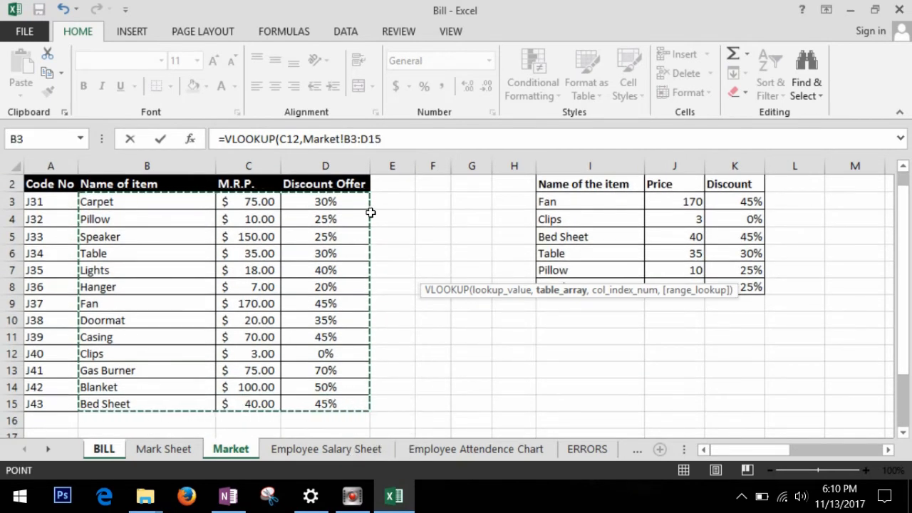
- Lock the F12 table range as $B$3:$D$15 and finish the formula with column index 3 and an empty range lookup argument
left_click(345, 140)
type("$")
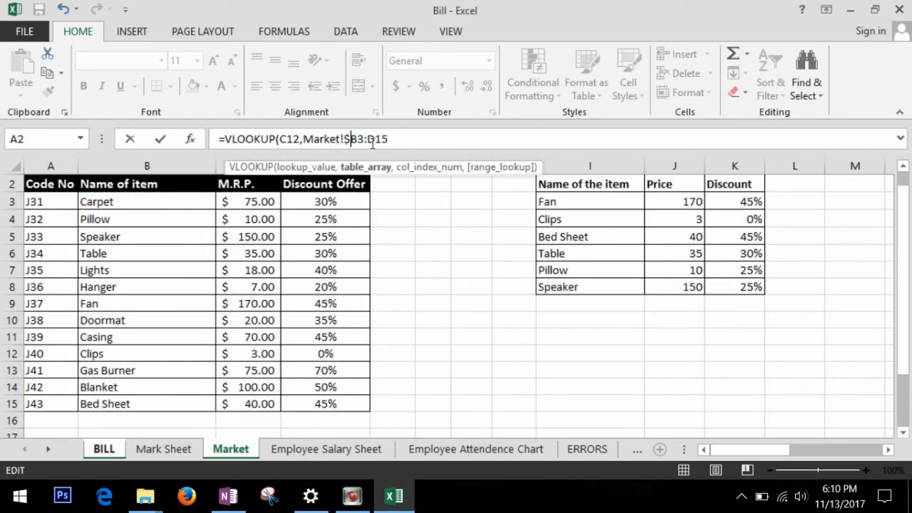
left_click(358, 139)
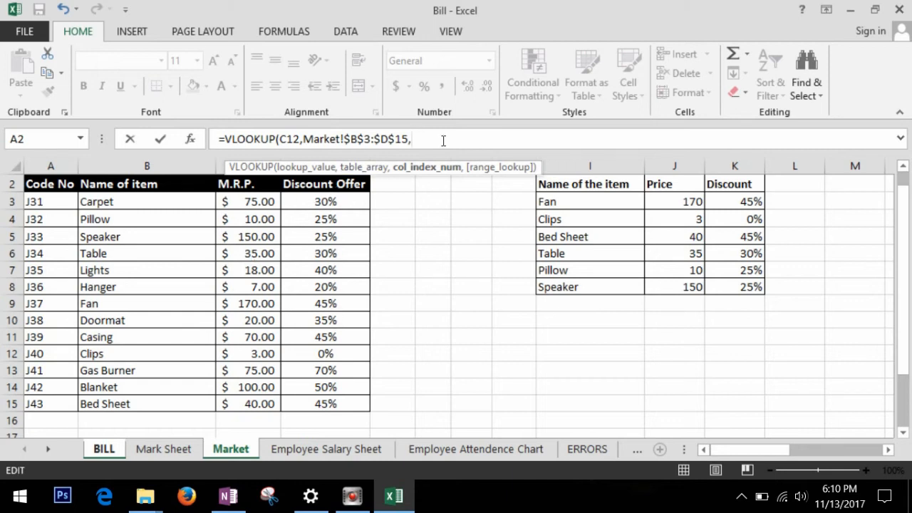
type("3,")
key("Down")
key("Return")
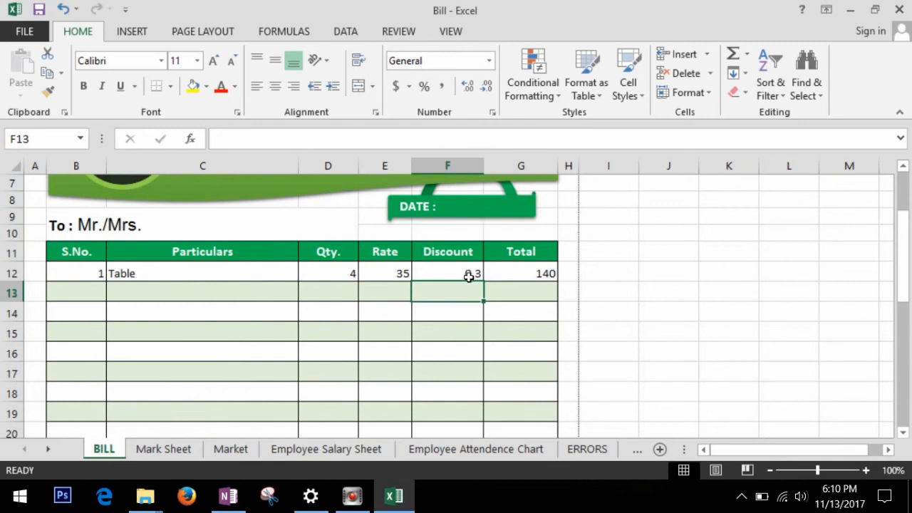
- Format the F12 discount as a percentage and review the Table row's cells through the Total formula in G12
left_click(468, 276)
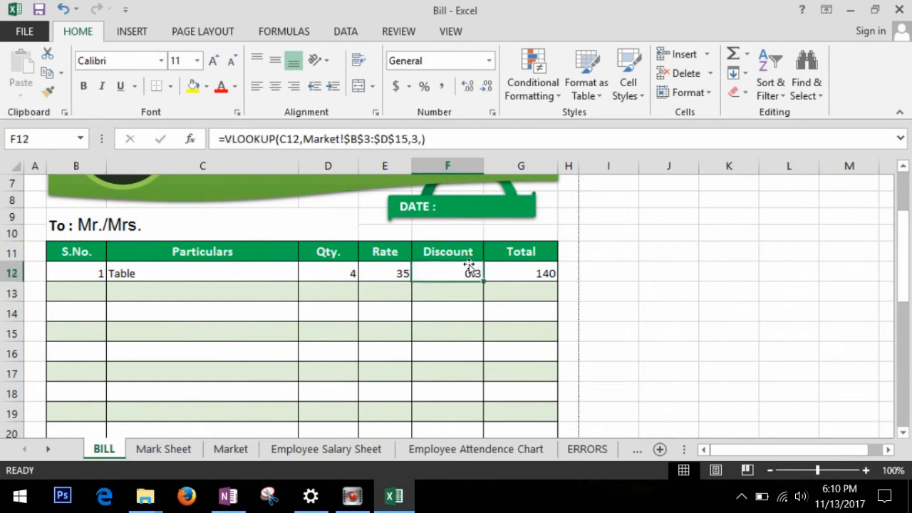
left_click(426, 84)
left_click(470, 300)
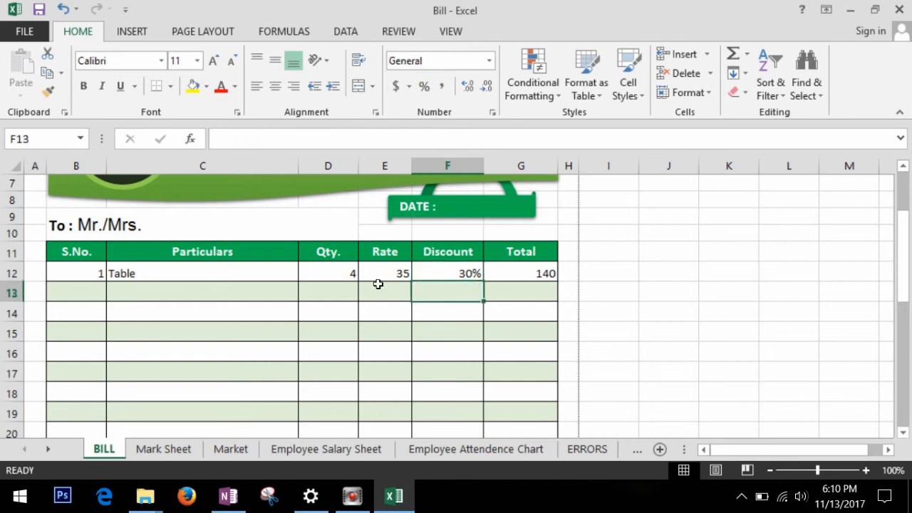
left_click(347, 278)
left_click(387, 278)
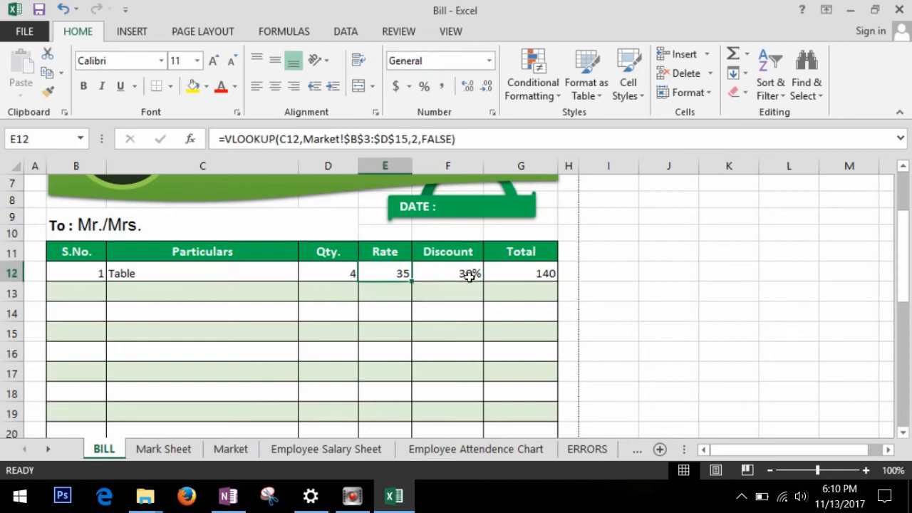
left_click(467, 274)
left_click(523, 277)
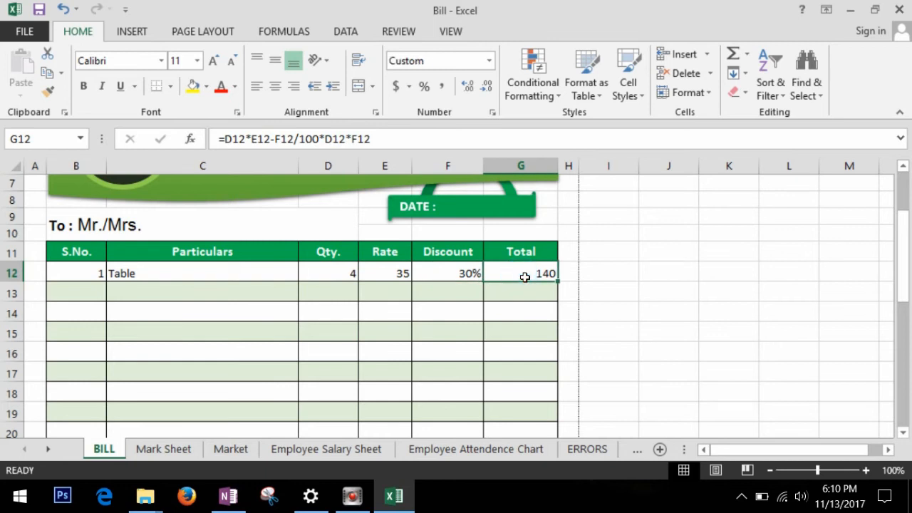
- Fill the E12 rate formula down to E23
scroll(466, 301, "down", 1)
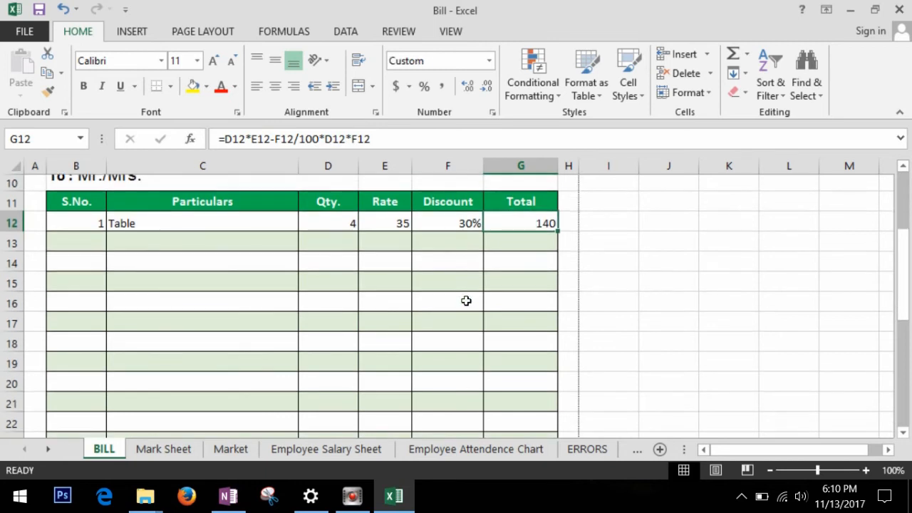
left_click(393, 225)
left_click_drag(413, 234, 426, 354)
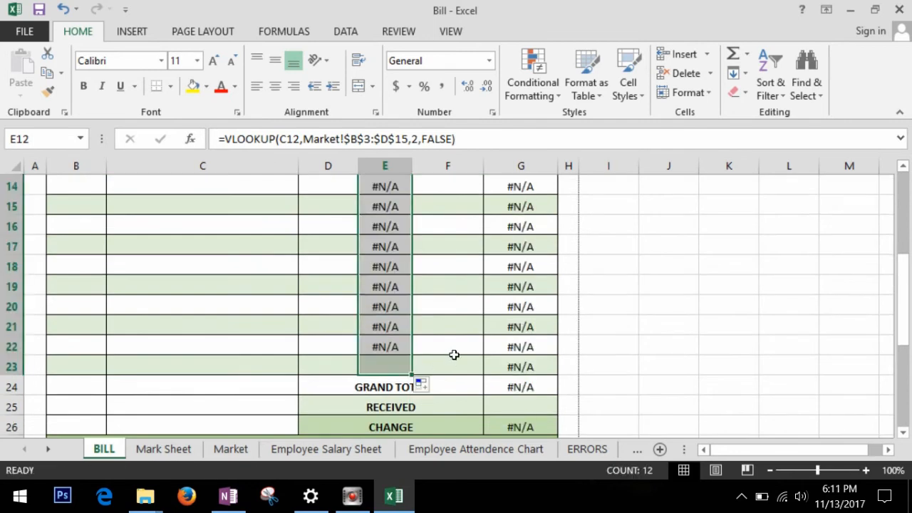
- Fill the F12 discount formula down to F23
scroll(462, 274, "up", 1)
left_click(469, 207)
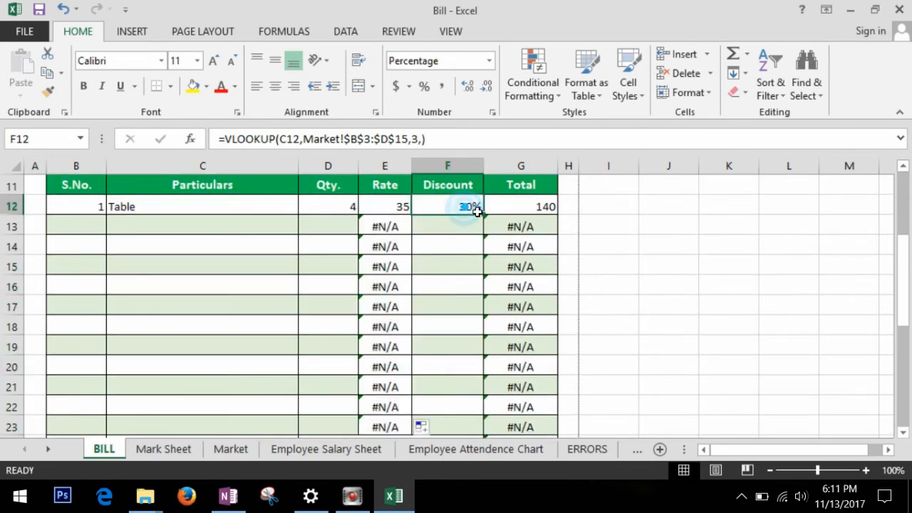
left_click_drag(482, 216, 488, 353)
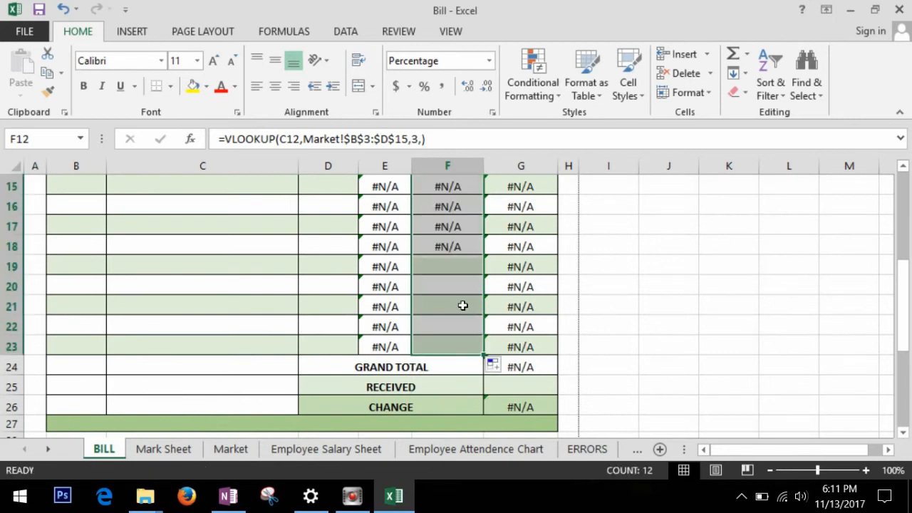
- Enter serial number 2 for the second bill item in B13
scroll(470, 303, "up", 5)
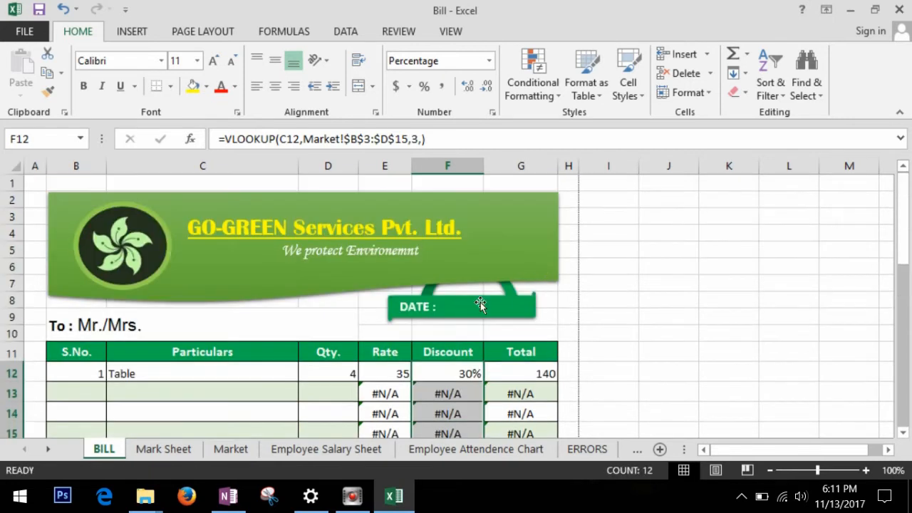
left_click(89, 394)
type("2.")
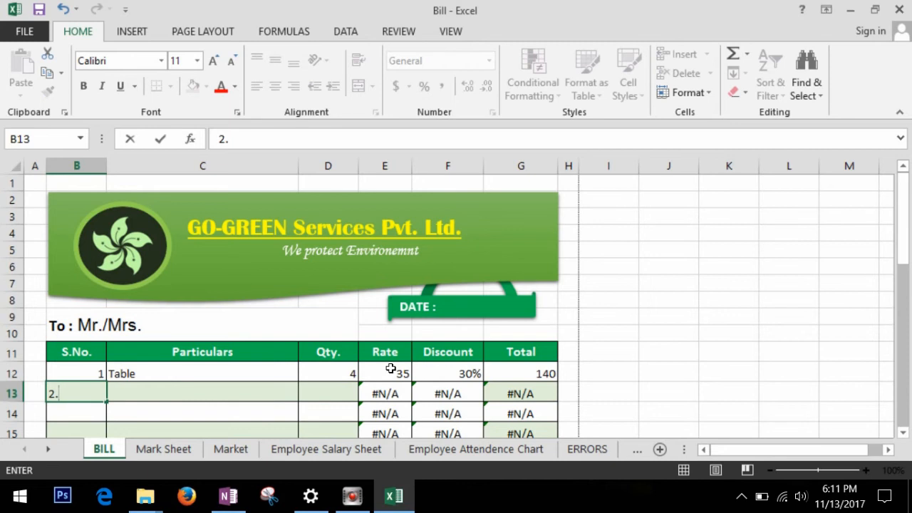
key("Tab")
- Consult the item names in the Market sheet's STOCK table and enter Gas Burner under Particulars in C13 of the BILL sheet
scroll(390, 368, "down", 1)
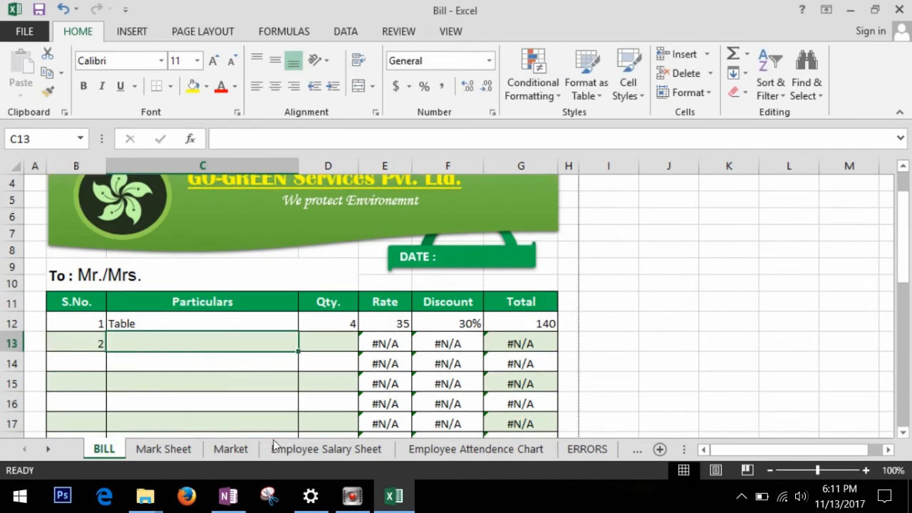
left_click(231, 449)
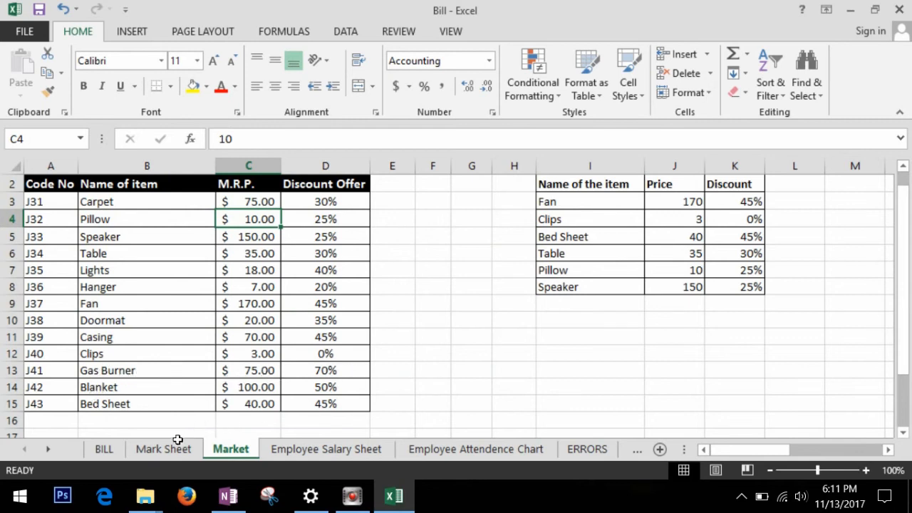
left_click(104, 450)
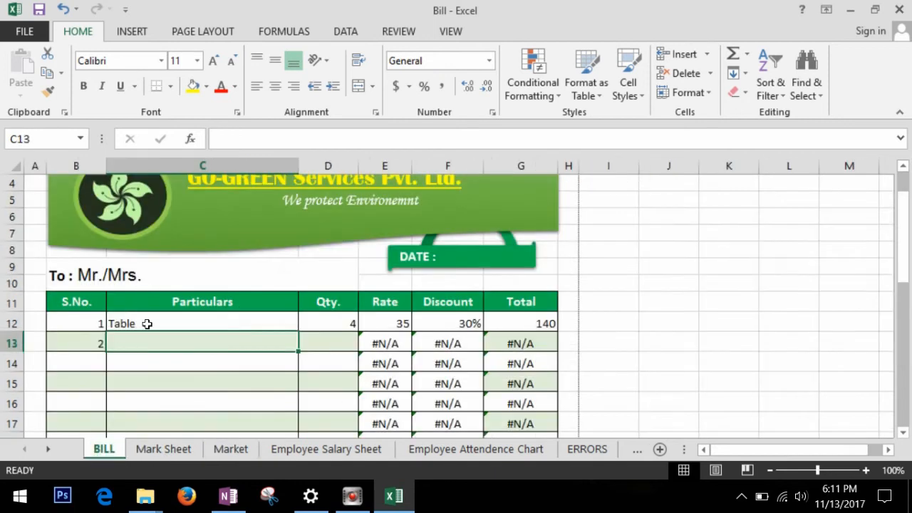
type("Gas")
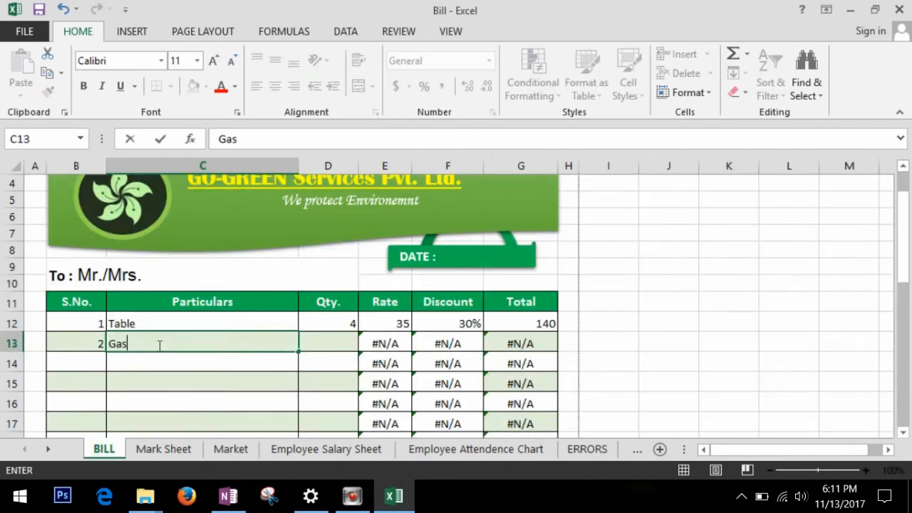
type(" Burner")
key("Tab")
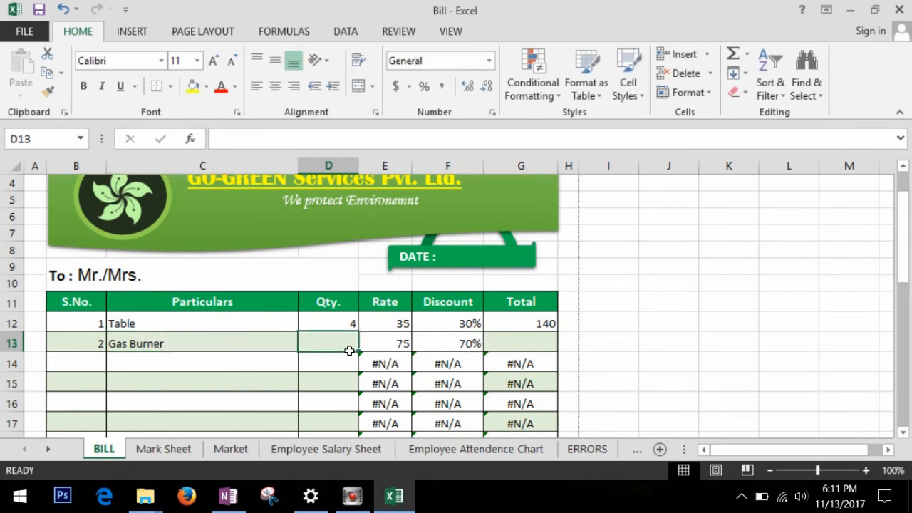
- Enter quantity 5 for Gas Burner in D13 of the bill
type("5")
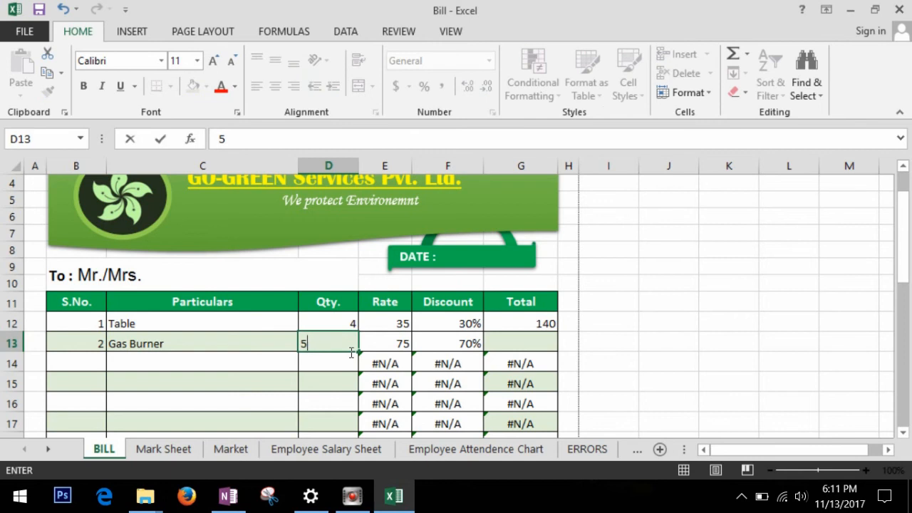
left_click(388, 351)
left_click(542, 352)
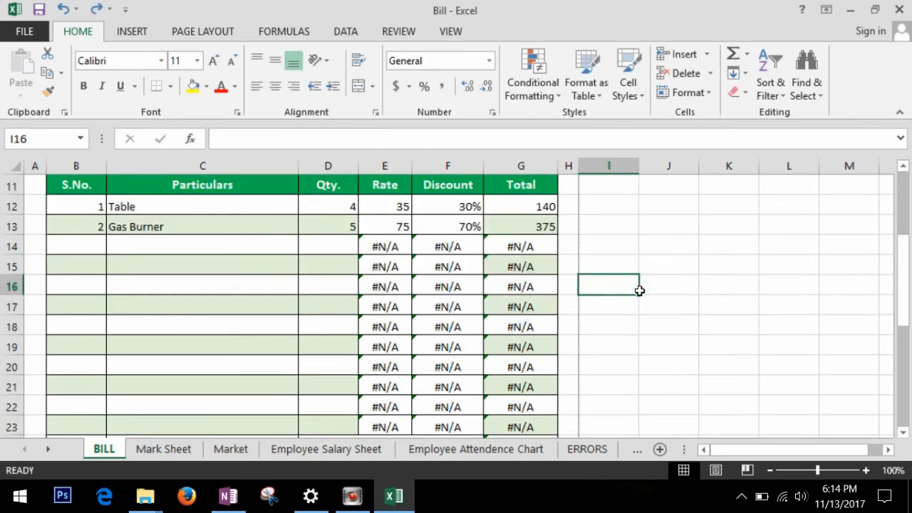
- Examine the bill's empty item rows and grand total, plus the item names in the Market sheet's STOCK table
scroll(378, 249, "down", 2)
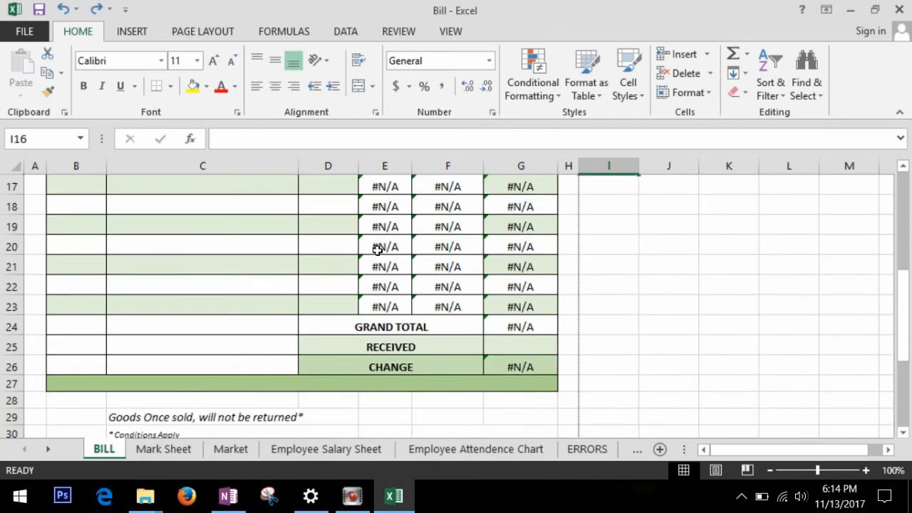
scroll(378, 248, "up", 3)
left_click(385, 297)
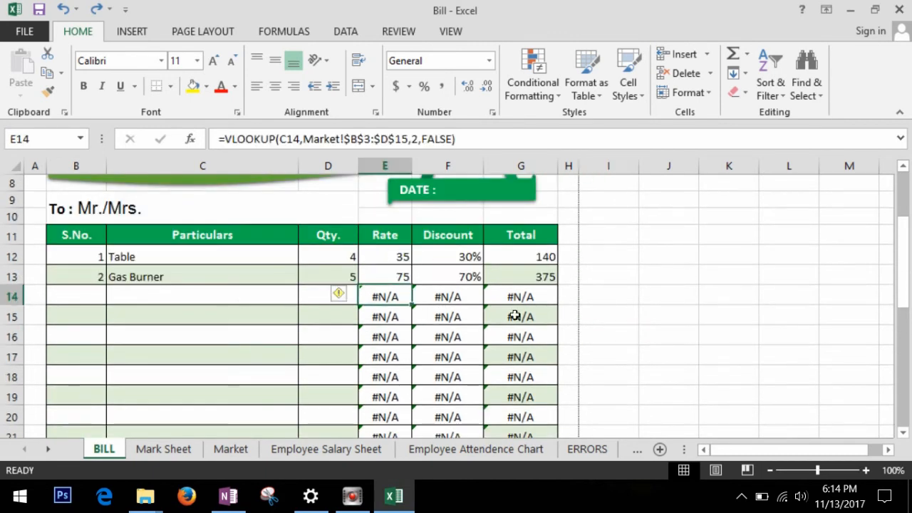
scroll(678, 312, "down", 1)
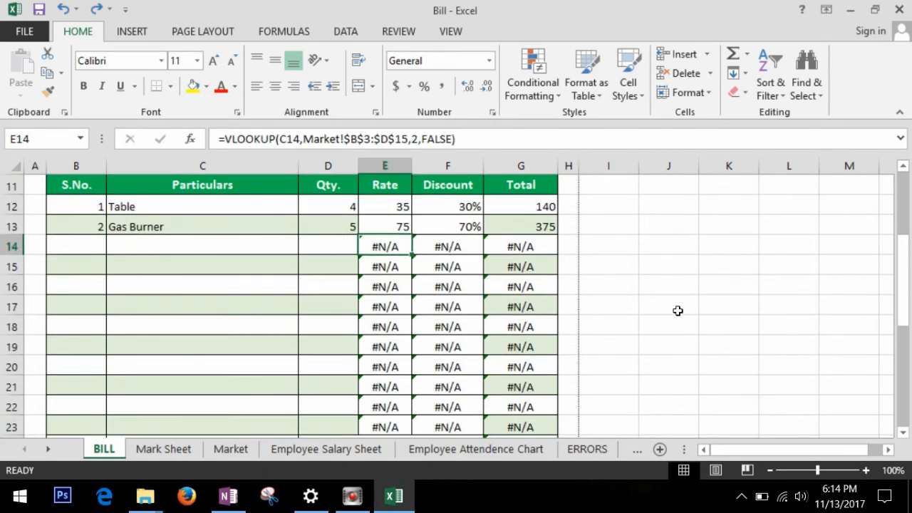
left_click(219, 244)
left_click(222, 289)
left_click(222, 321)
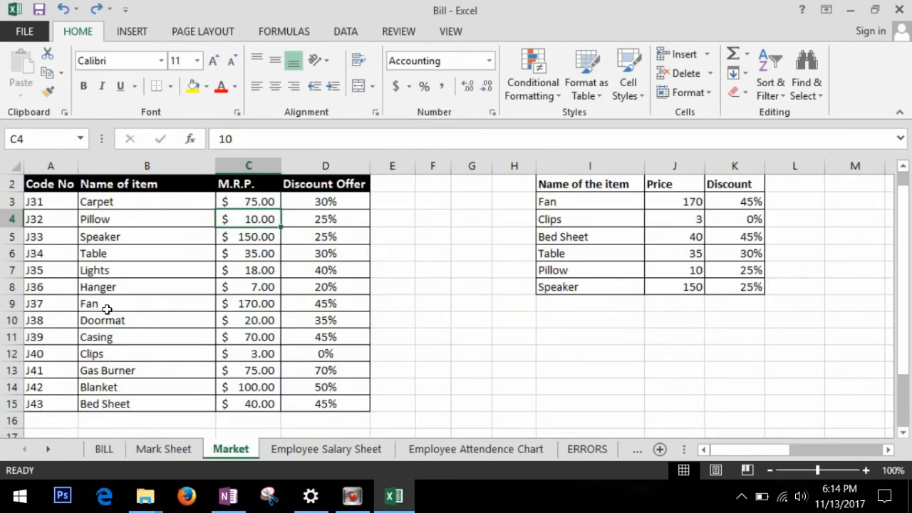
left_click(107, 451)
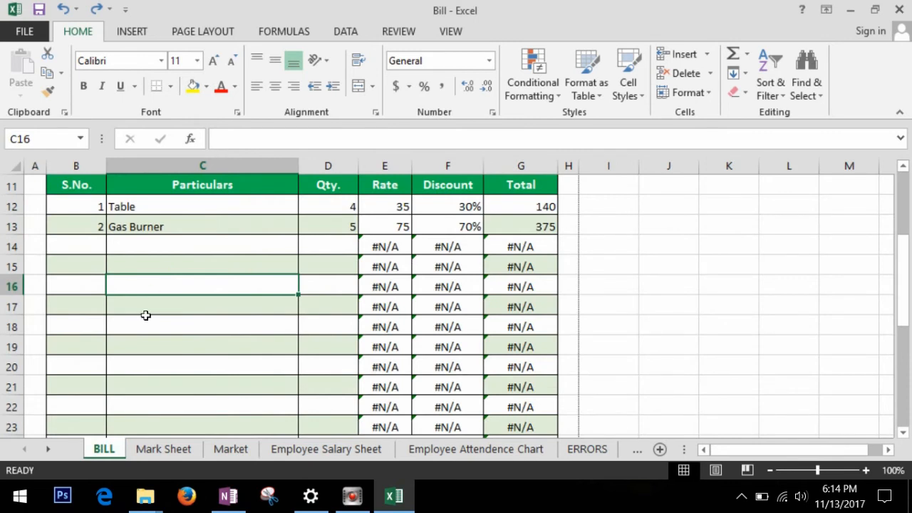
- Try the lookups by entering speaker in C18 of the BILL sheet, check its rate and discount cells, and undo the entry
left_click(176, 330)
type("speaker")
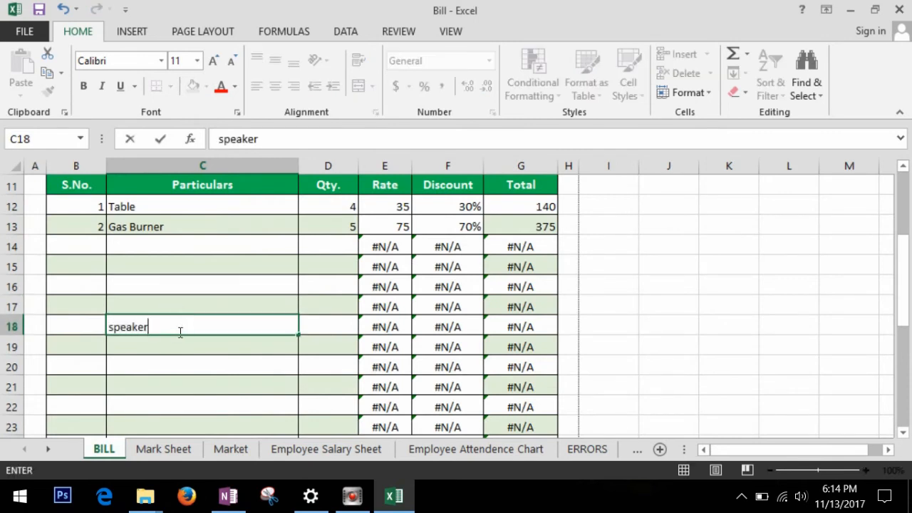
key("Tab")
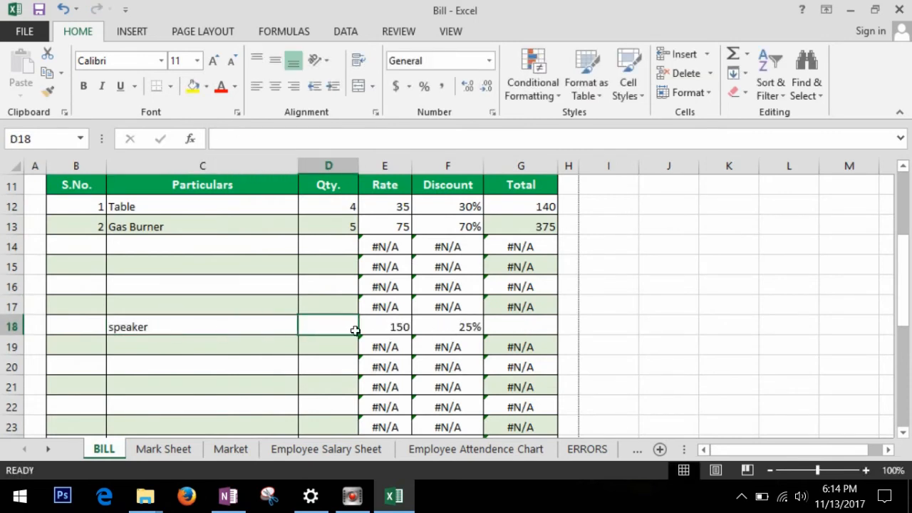
left_click(397, 326)
left_click(446, 327)
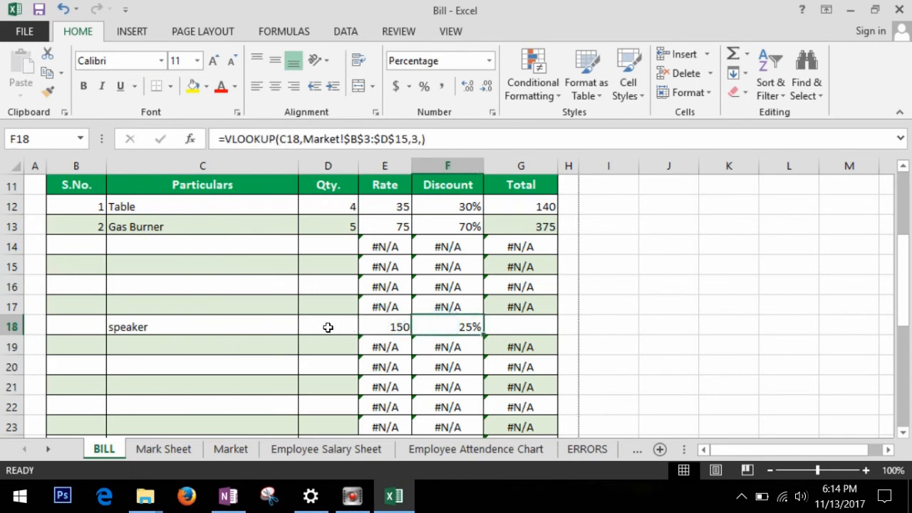
left_click(327, 327)
key("ctrl+z")
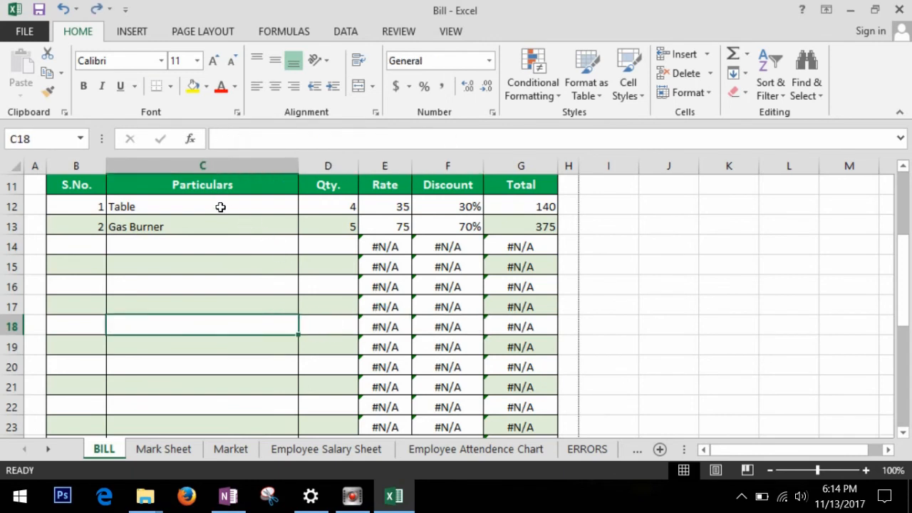
- Clear the item names in C12:C13 under Particulars
left_click_drag(221, 207, 220, 222)
key("Delete")
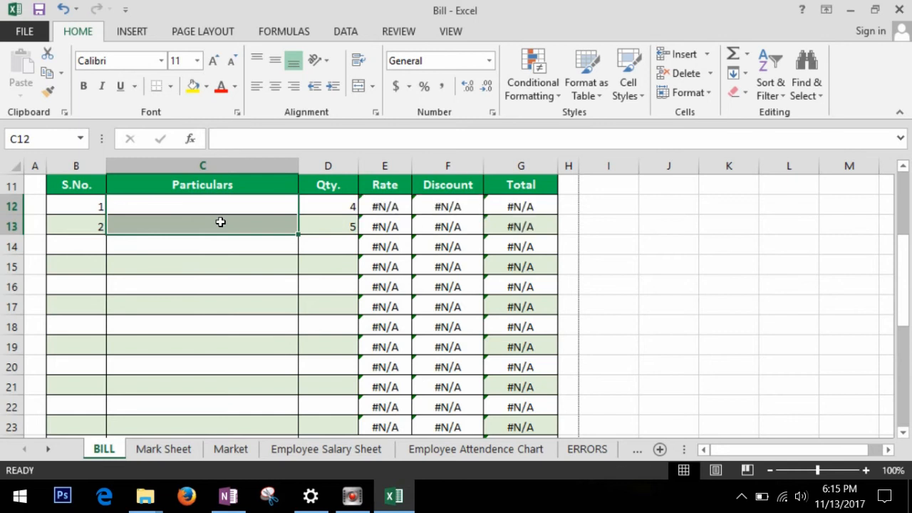
scroll(657, 267, "down", 1)
scroll(656, 267, "up", 1)
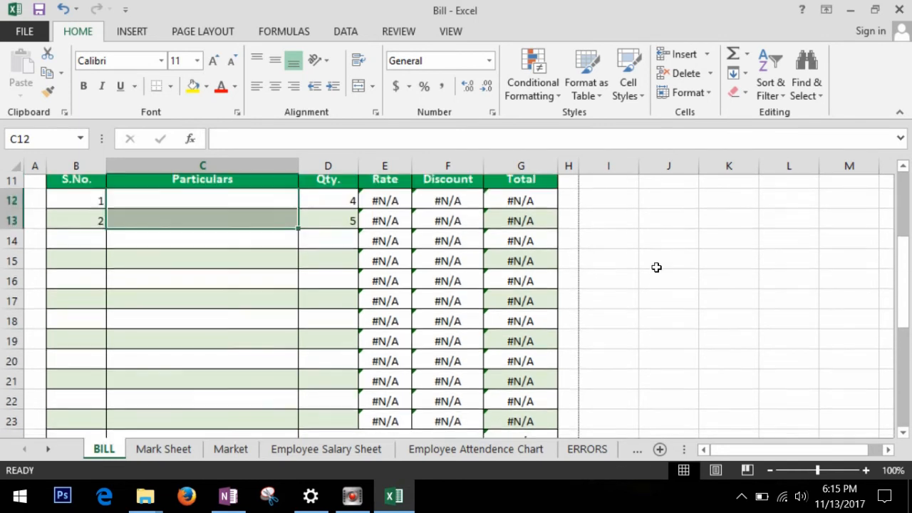
- Wrap the E12 rate lookup in IFERROR with an empty string: =IFERROR(VLOOKUP(C12,Market!$B$3:$D$15,2,FALSE),"")
left_click(386, 210)
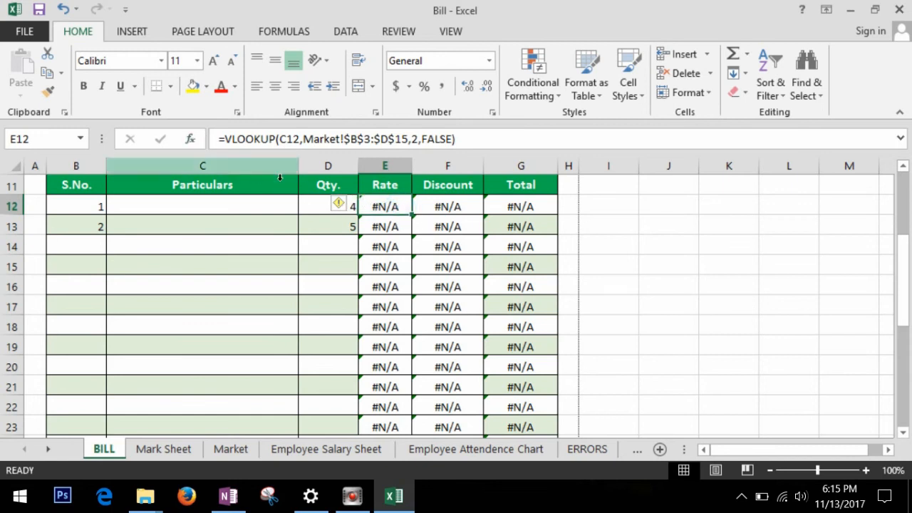
left_click(228, 139)
type("iferror(")
left_click(531, 141)
type(",")
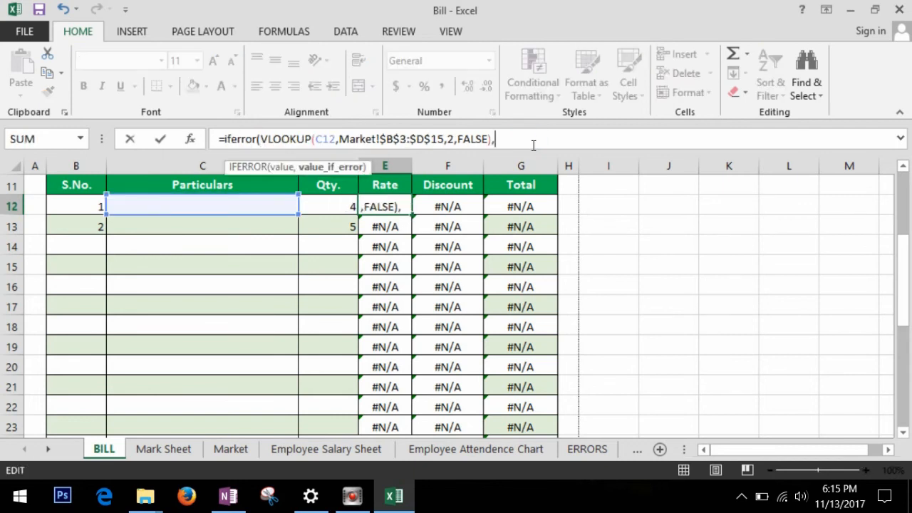
type("\"\")")
key("Return")
- Fill the E12 IFERROR rate formula down to E23
left_click(385, 207)
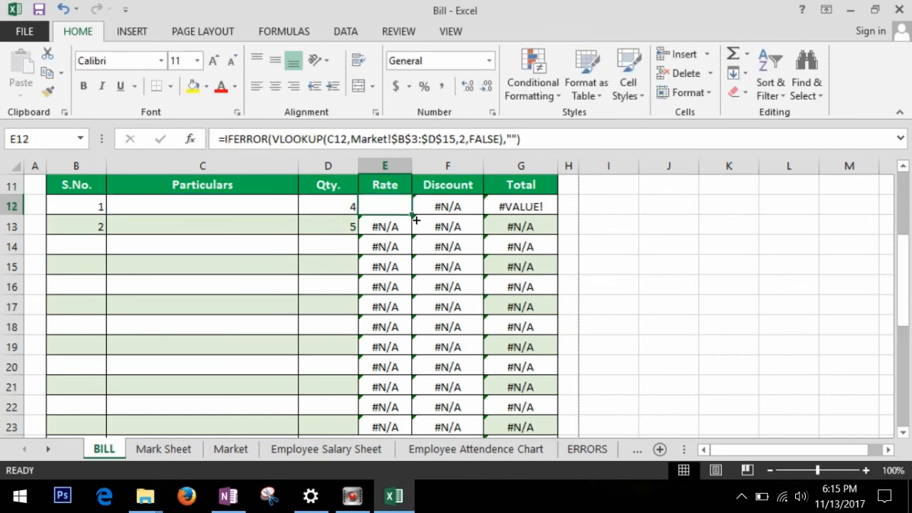
left_click_drag(412, 216, 412, 360)
scroll(651, 369, "up", 2)
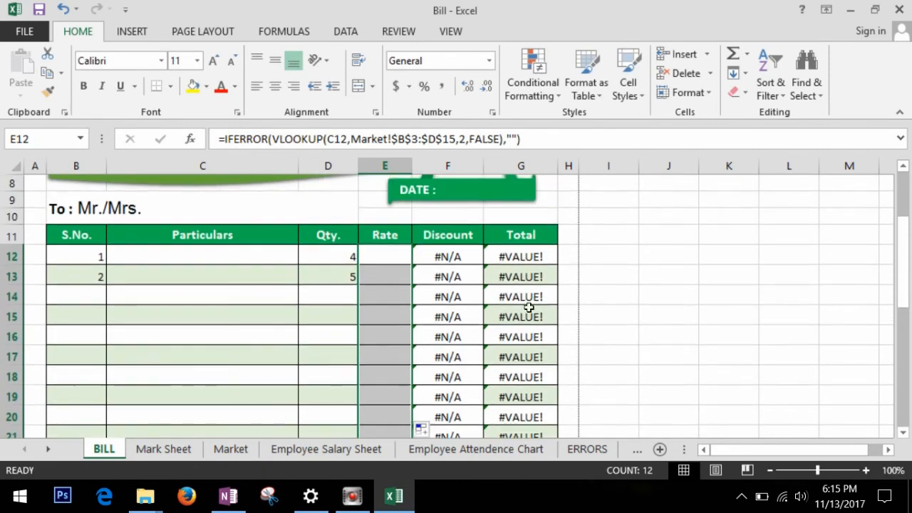
- Wrap the F12 discount lookup in IFERROR with an empty string: =IFERROR(VLOOKUP(C12,Market!$B$3:$D$15,3,),"")
left_click(442, 260)
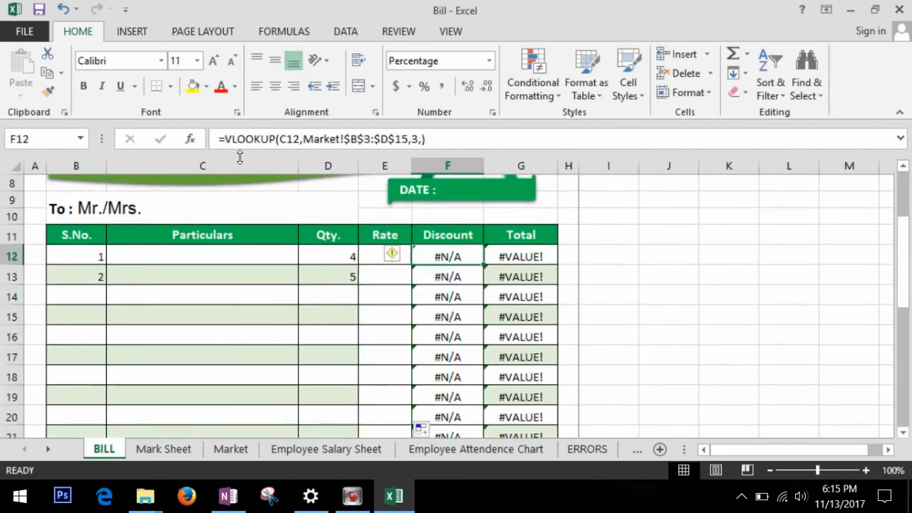
left_click(347, 139)
type("if")
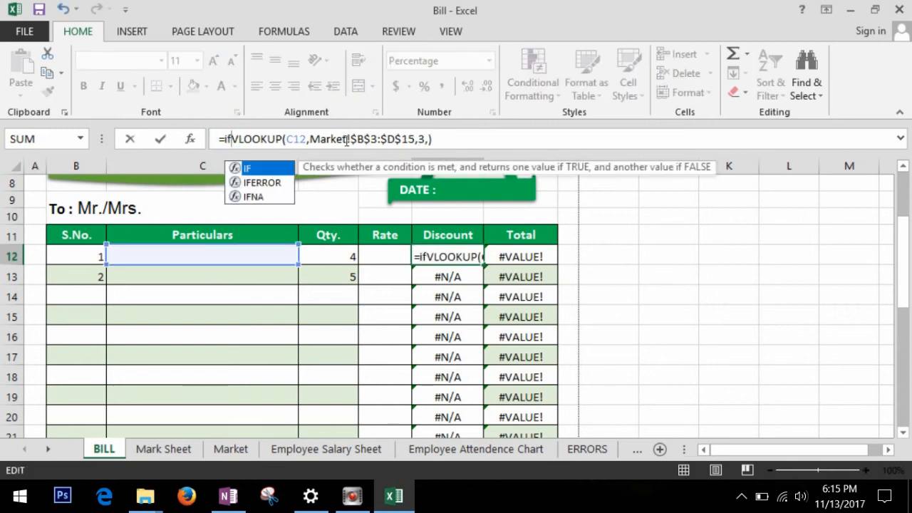
type("error(")
left_click(487, 149)
type(",")
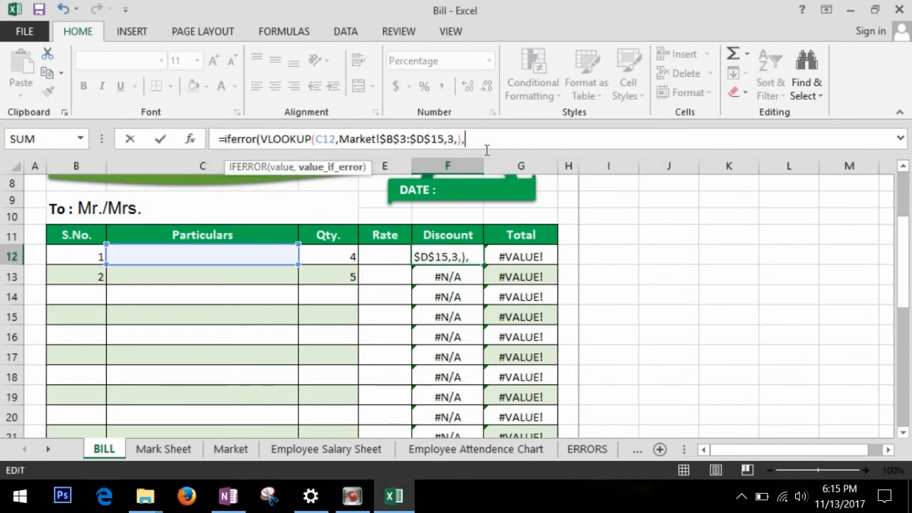
type("\"\")")
key("Return")
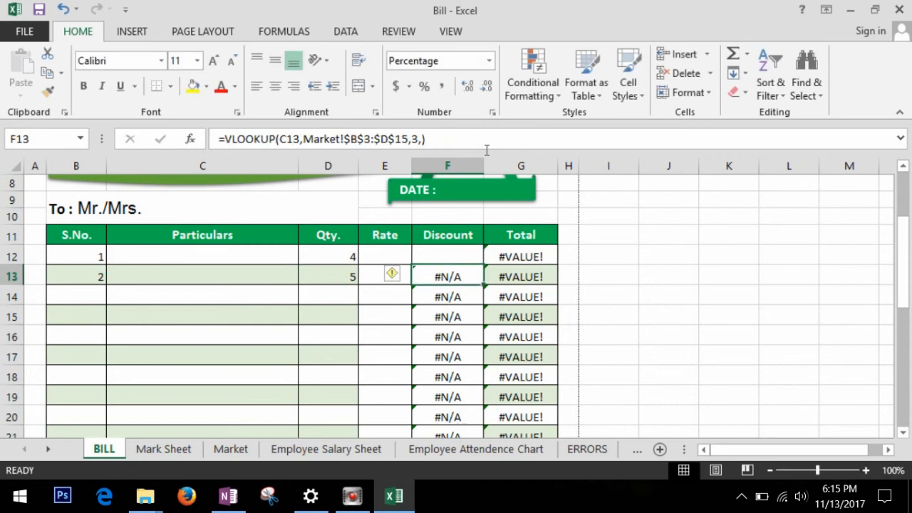
- Fill the F12 IFERROR discount formula down to F23
left_click(475, 260)
left_click_drag(482, 266, 489, 419)
left_click(534, 310)
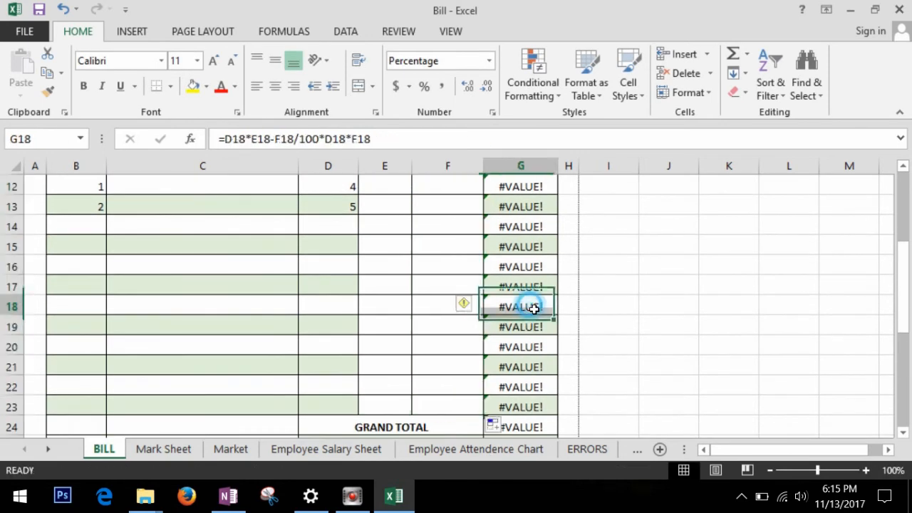
- Wrap the G12 total formula in IFERROR with an empty string: =IFERROR(D12*E12-F12/100*D12*F12,"")
scroll(535, 310, "up", 3)
left_click(542, 343)
left_click(247, 140)
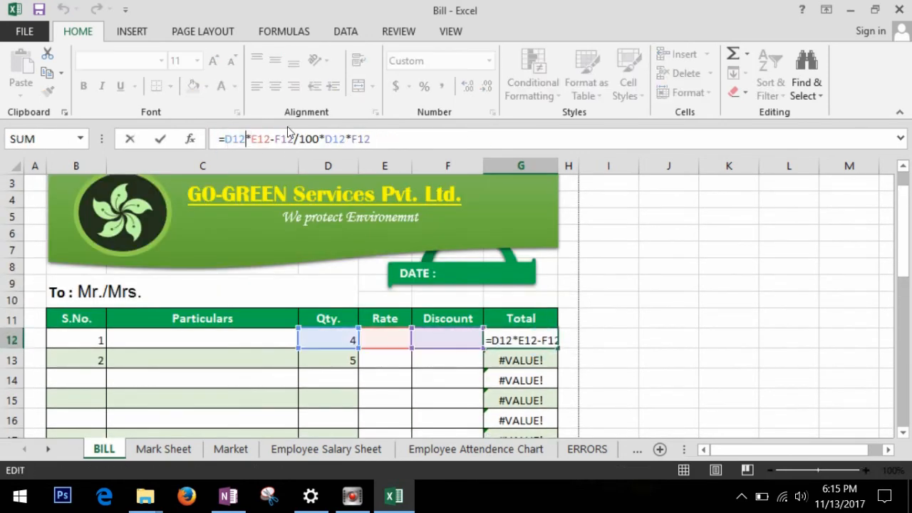
type("iferror(")
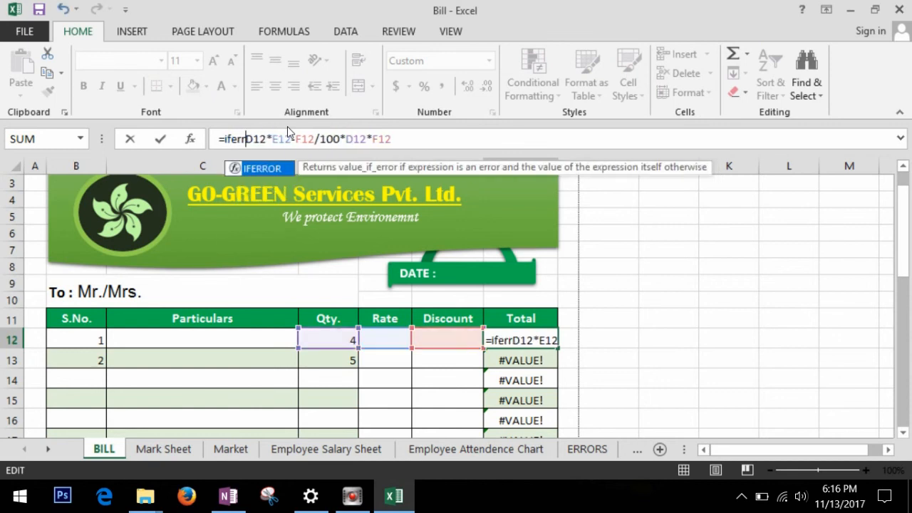
left_click(473, 146)
type(",\"")
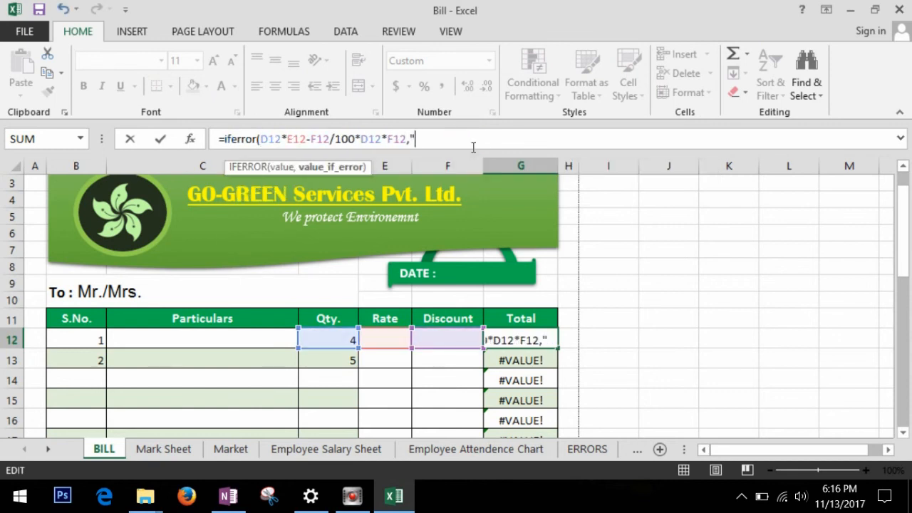
type("\")")
key("Return")
- Fill the G12 IFERROR total formula down to G23
scroll(575, 283, "down", 2)
key("Up")
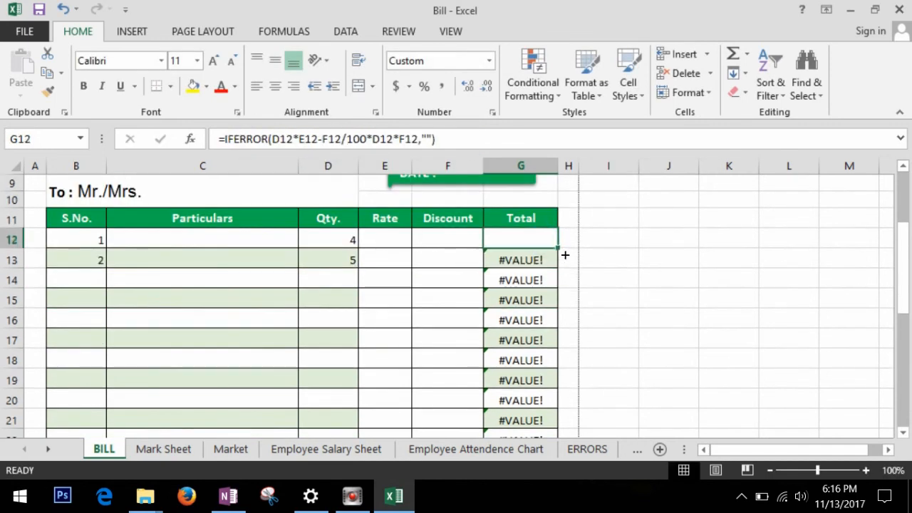
left_click_drag(566, 255, 564, 431)
left_click(637, 372)
scroll(637, 373, "up", 4)
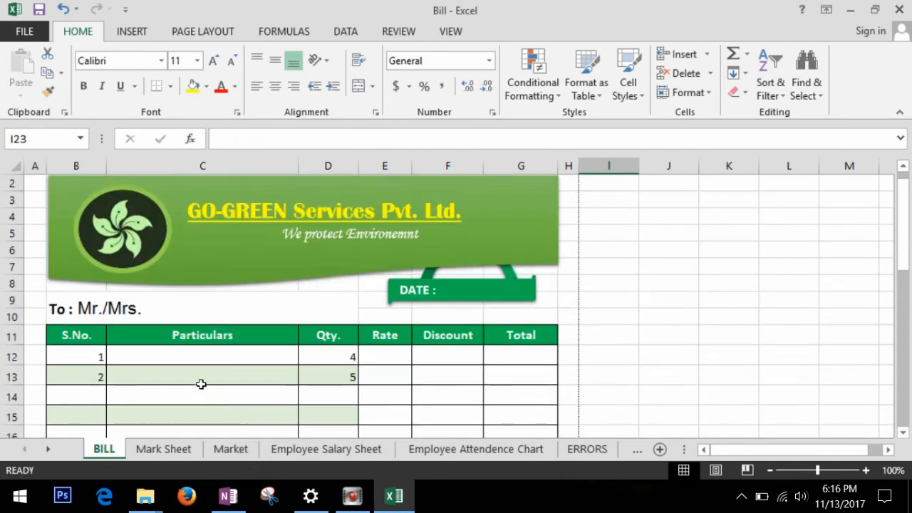
- Clear the quantities in D12:D13 and the second serial number in B13
left_click_drag(342, 357, 341, 379)
key("Delete")
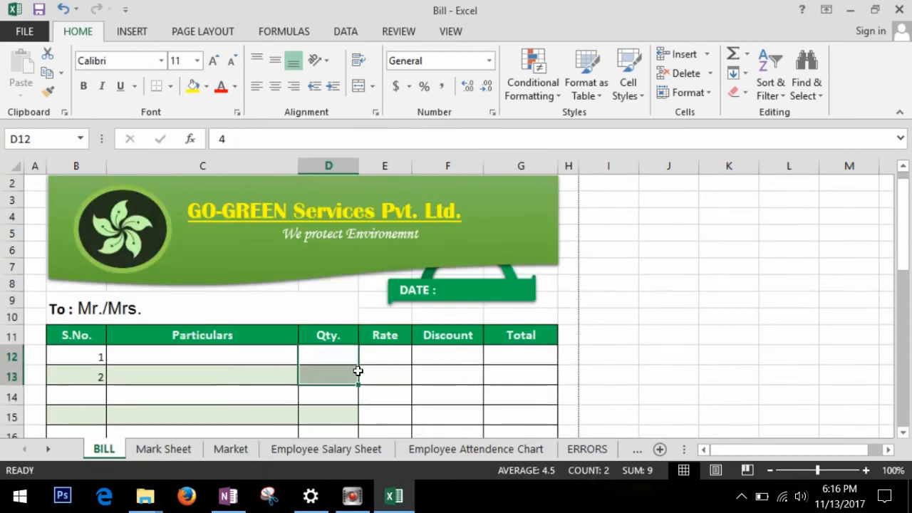
scroll(278, 321, "down", 2)
- Enter Hanger under Particulars in C12 with quantity 15 in D12, and check the grand total
left_click(199, 261)
type("Hanger")
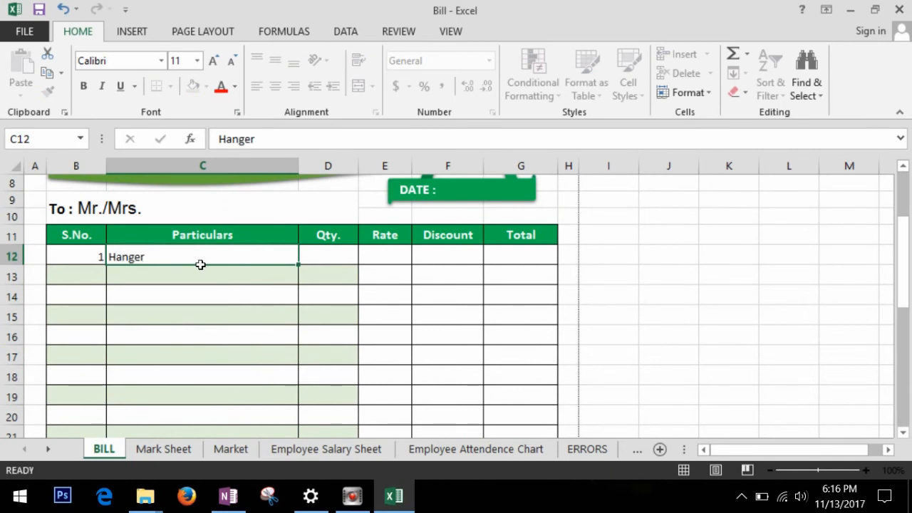
key("Tab")
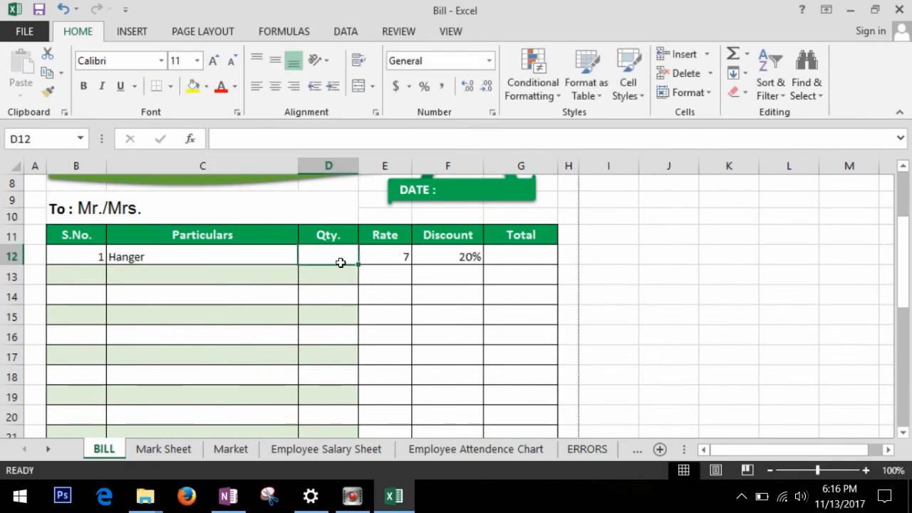
type("15")
key("Return")
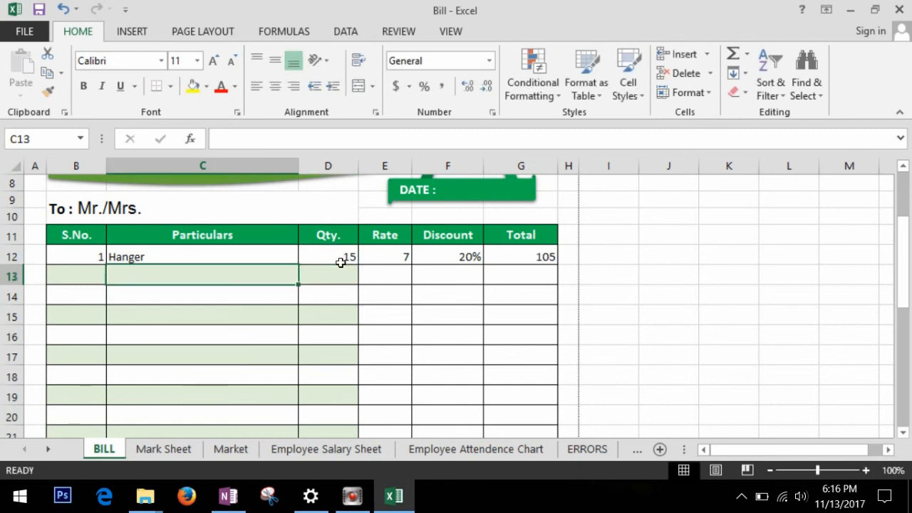
scroll(518, 357, "down", 3)
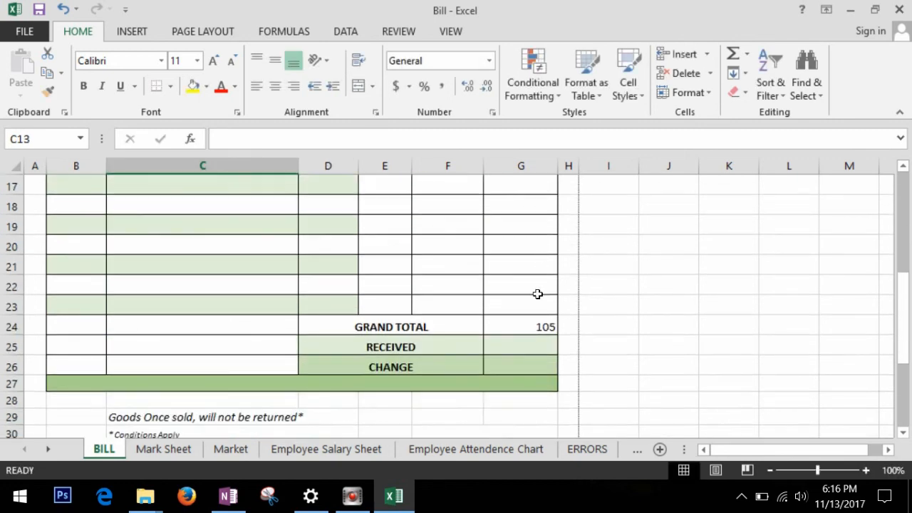
scroll(537, 365, "up", 3)
- Fill bill row 13 with serial number 2, the Market sheet item Pillow under Particulars, and quantity 25
left_click(91, 277)
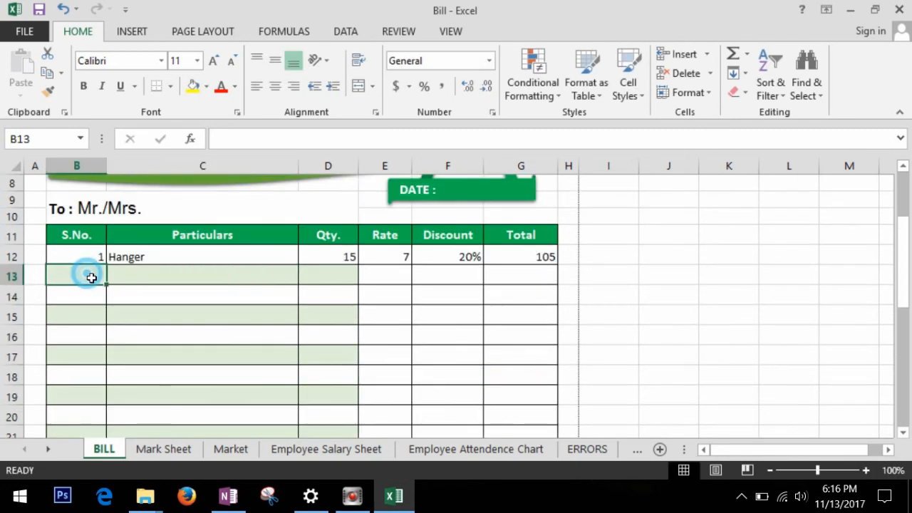
type("2")
key("Tab")
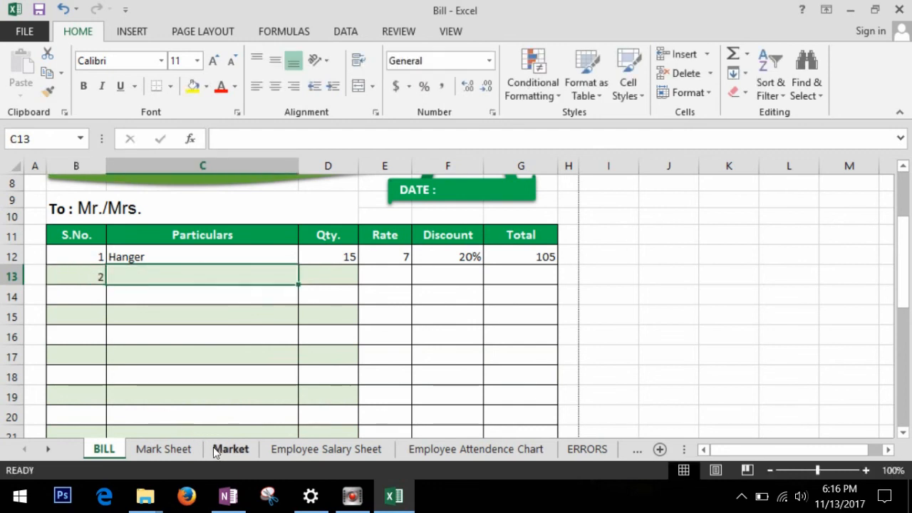
left_click(227, 449)
left_click(133, 340)
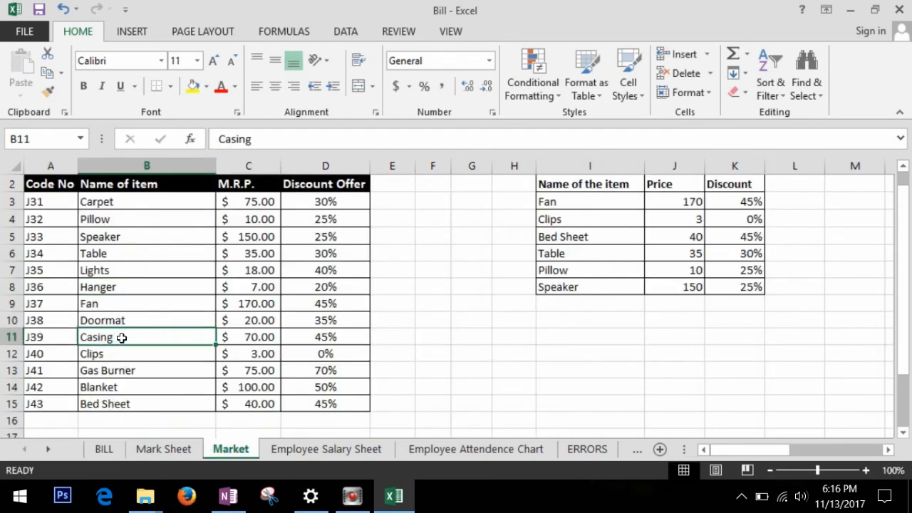
left_click(138, 225)
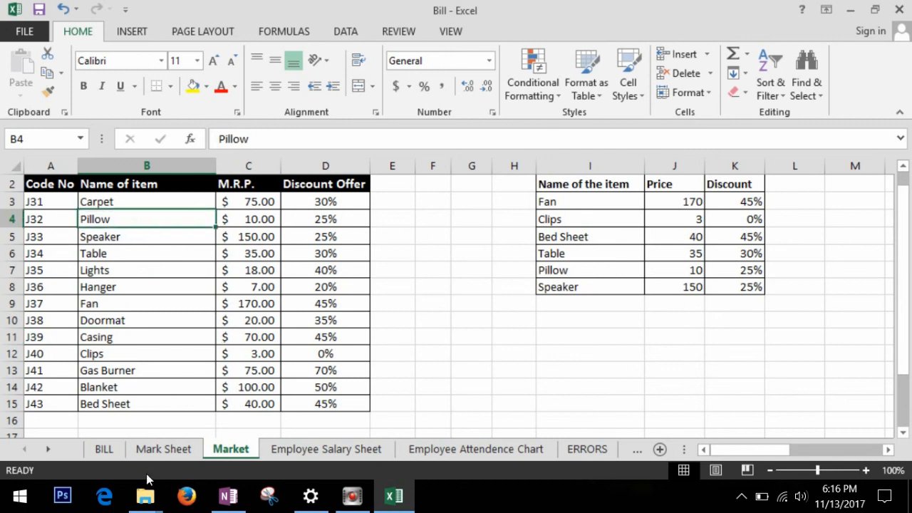
left_click(104, 449)
type("Pillow")
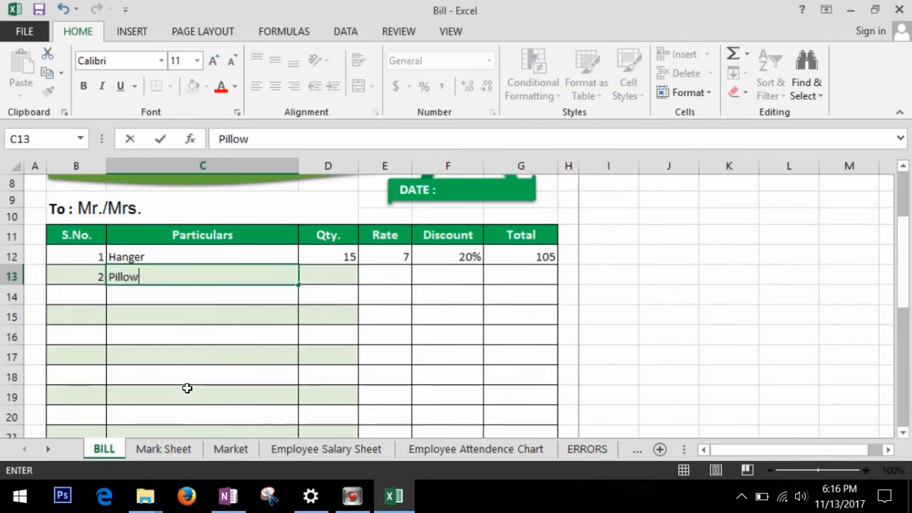
key("Tab")
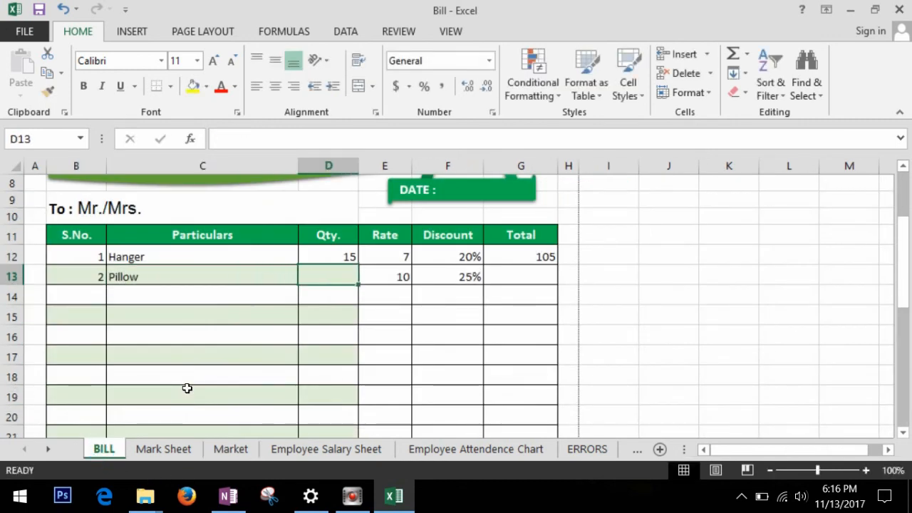
type("25")
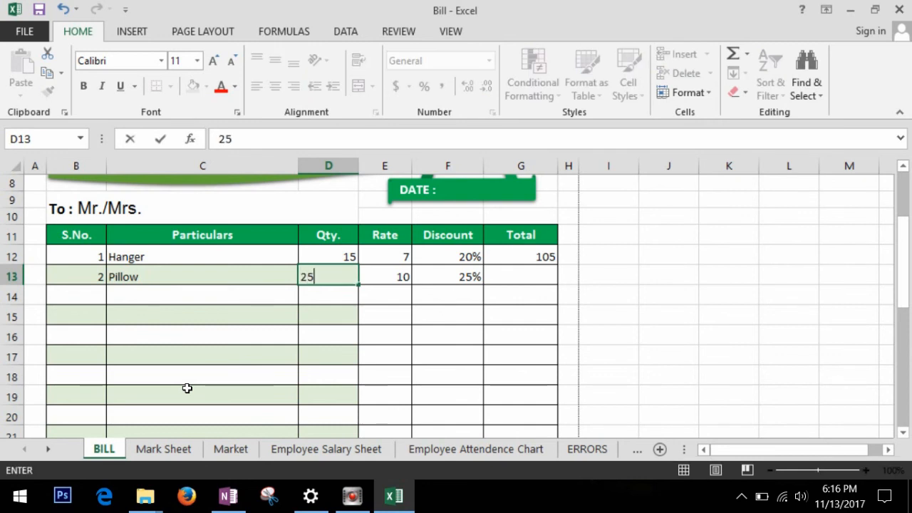
key("Tab")
- Check the grand total in G24 and review it against the Hanger and Pillow rows of the bill
left_click(531, 370)
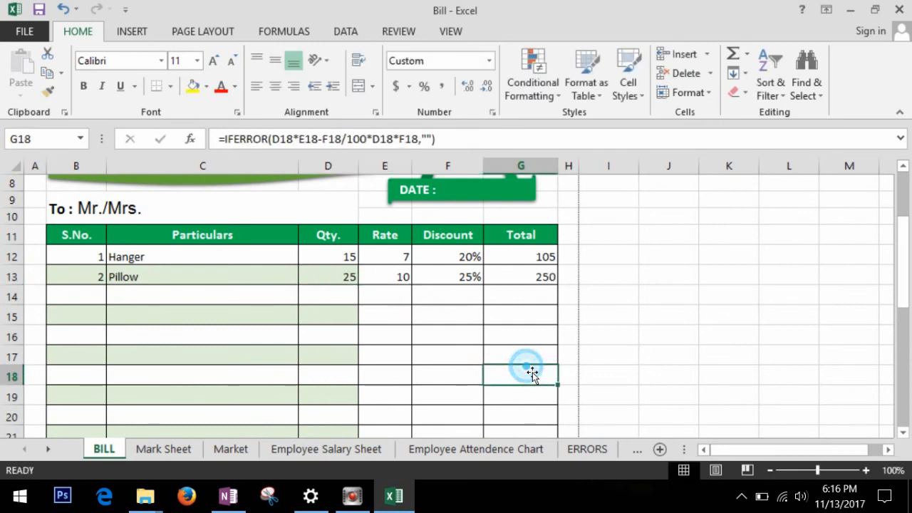
scroll(534, 373, "down", 2)
left_click(538, 391)
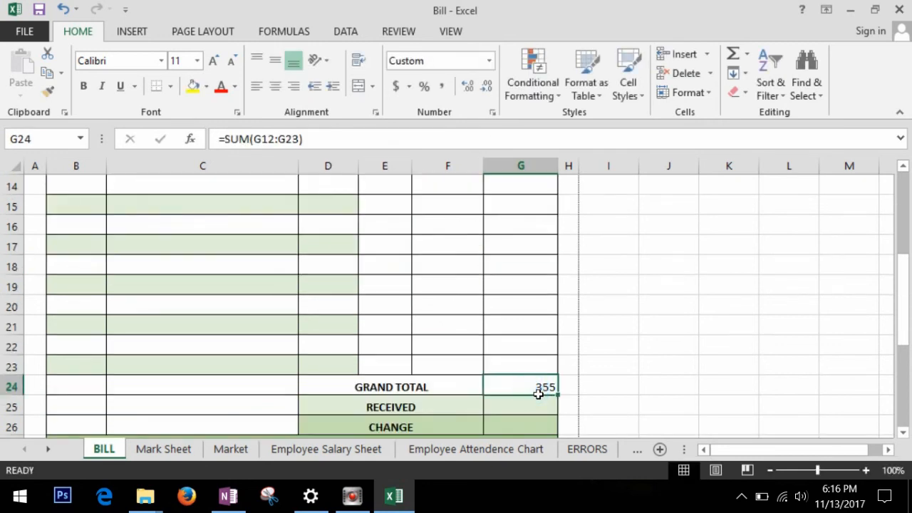
scroll(589, 350, "down", 1)
left_click(544, 369)
scroll(484, 343, "up", 2)
left_click(482, 343)
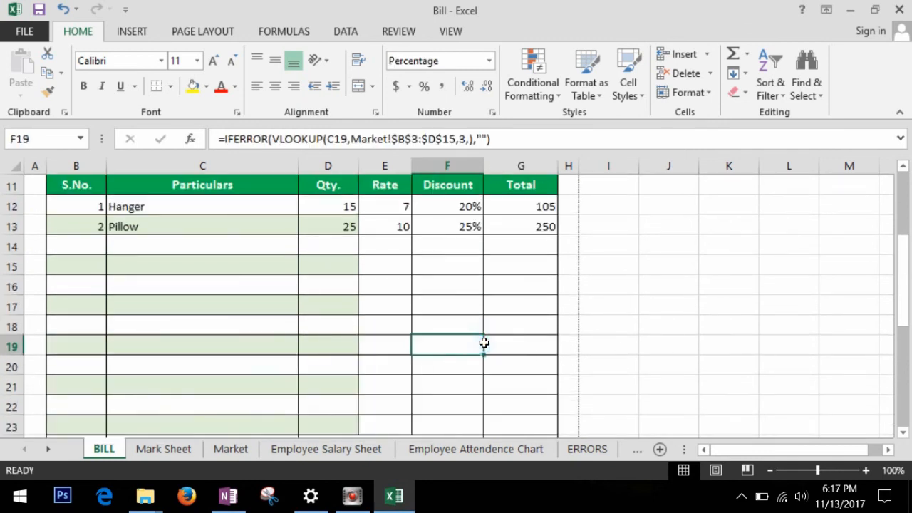
scroll(483, 343, "up", 2)
scroll(488, 366, "down", 1)
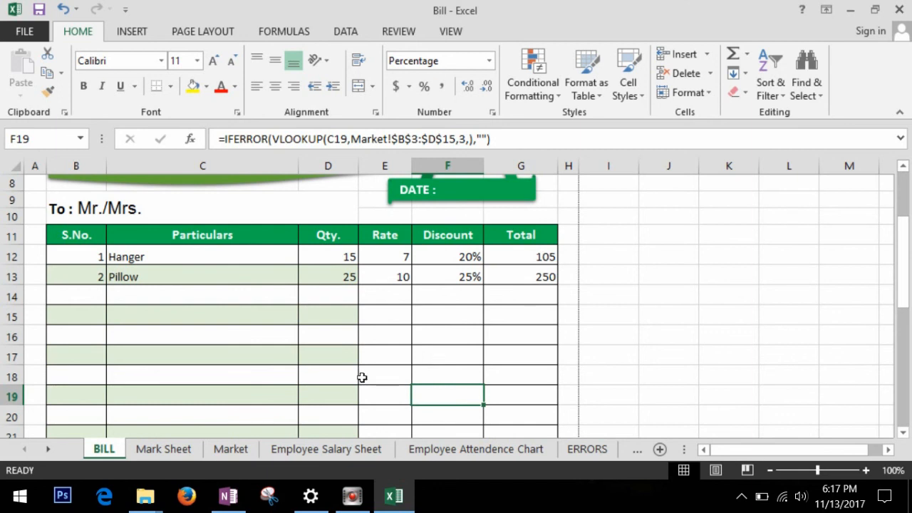
- Review the item prices and discount offers in the Market sheet's stock table
left_click(223, 450)
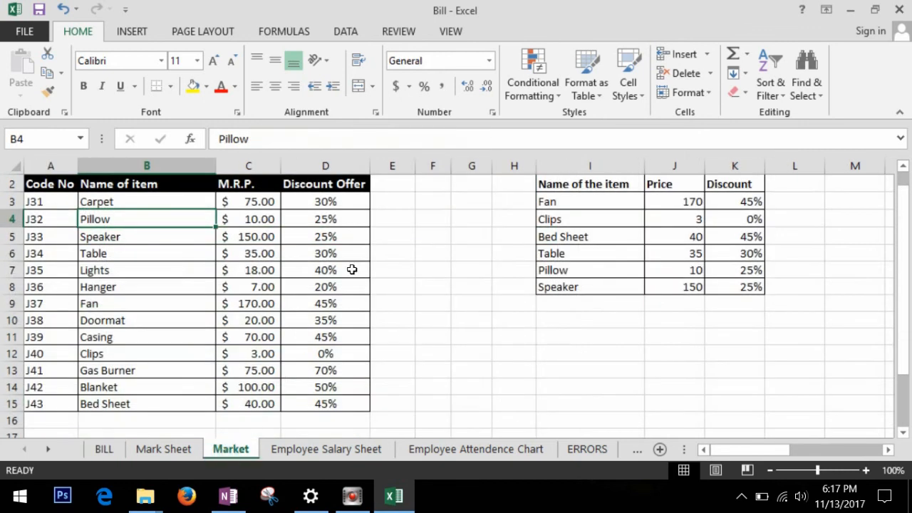
left_click(328, 267)
scroll(330, 317, "up", 1)
scroll(330, 317, "down", 2)
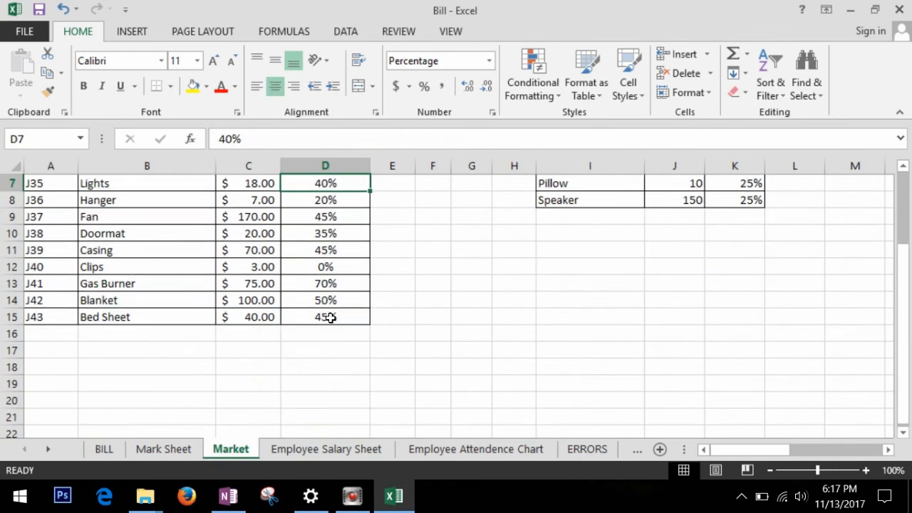